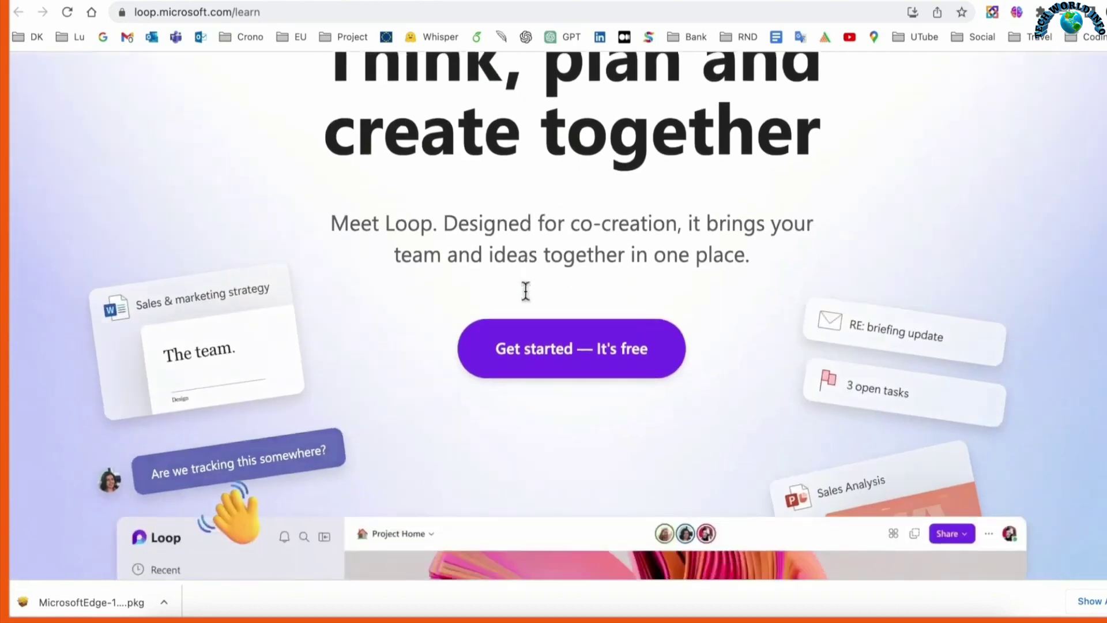
Sign in to Microsoft Loop and open the Getting Started workspace on its Welcome page
scroll(524, 297, "up", 3)
scroll(691, 314, "down", 6)
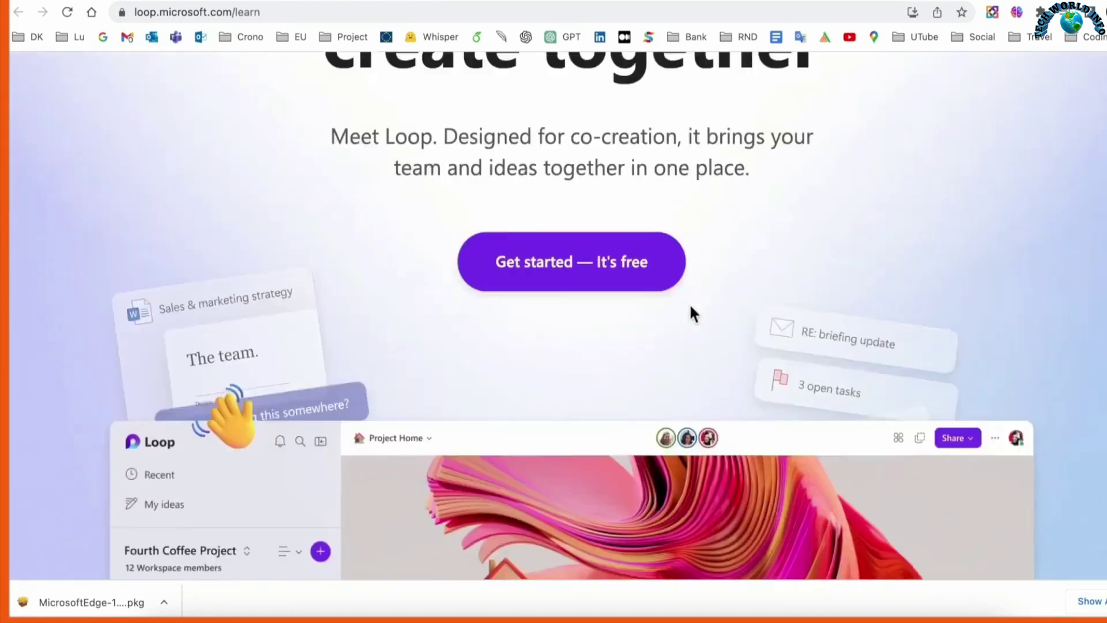
scroll(927, 199, "up", 8)
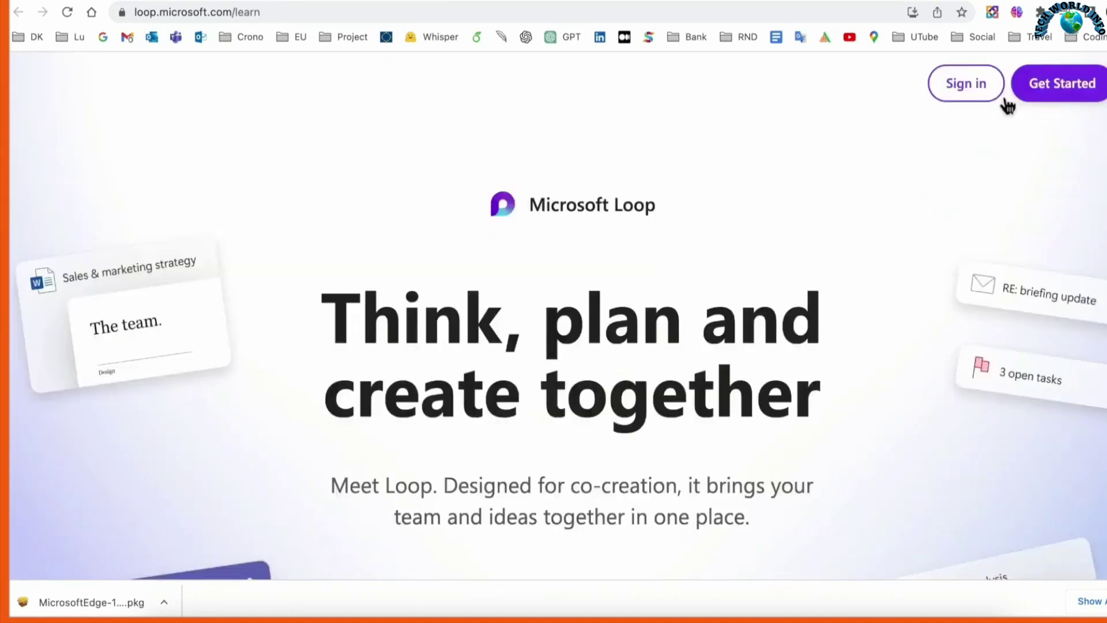
left_click(966, 90)
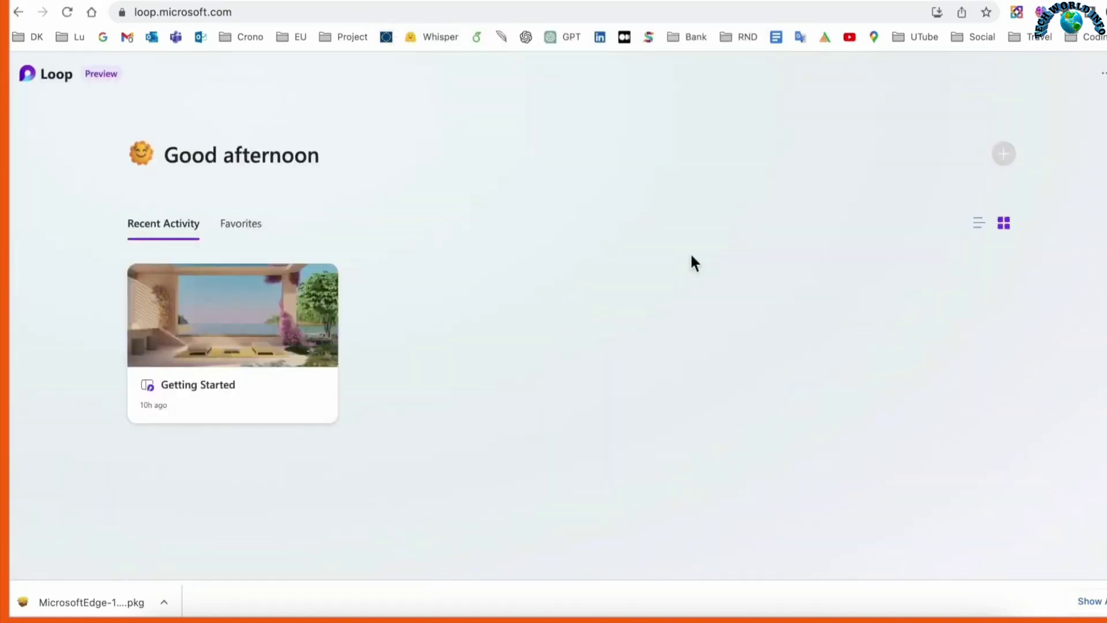
left_click(197, 376)
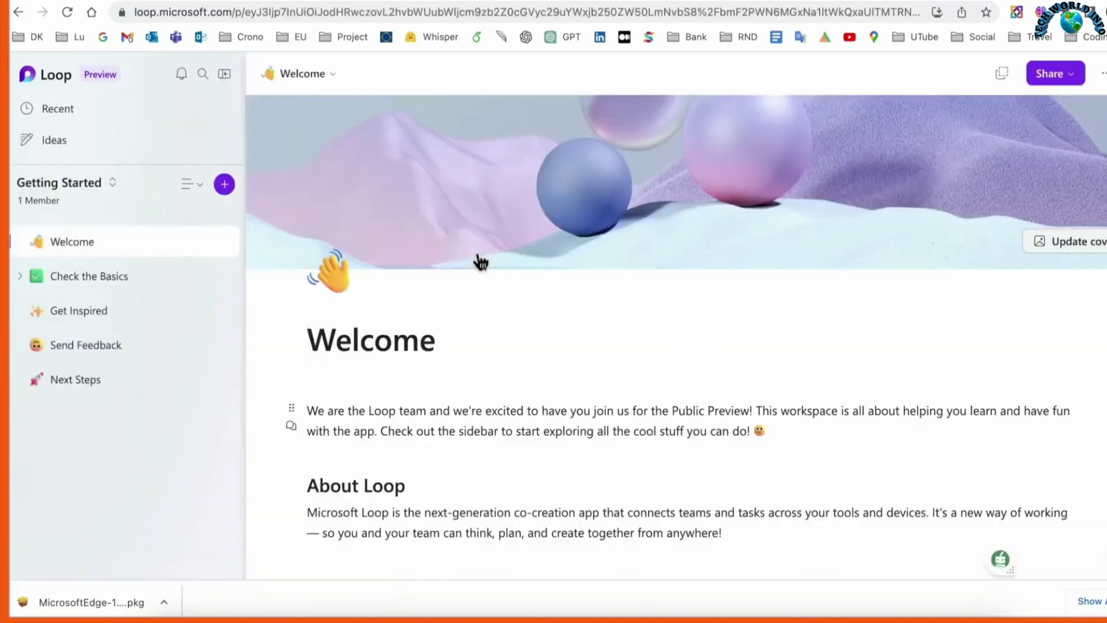
scroll(501, 257, "down", 5)
scroll(970, 116, "up", 5)
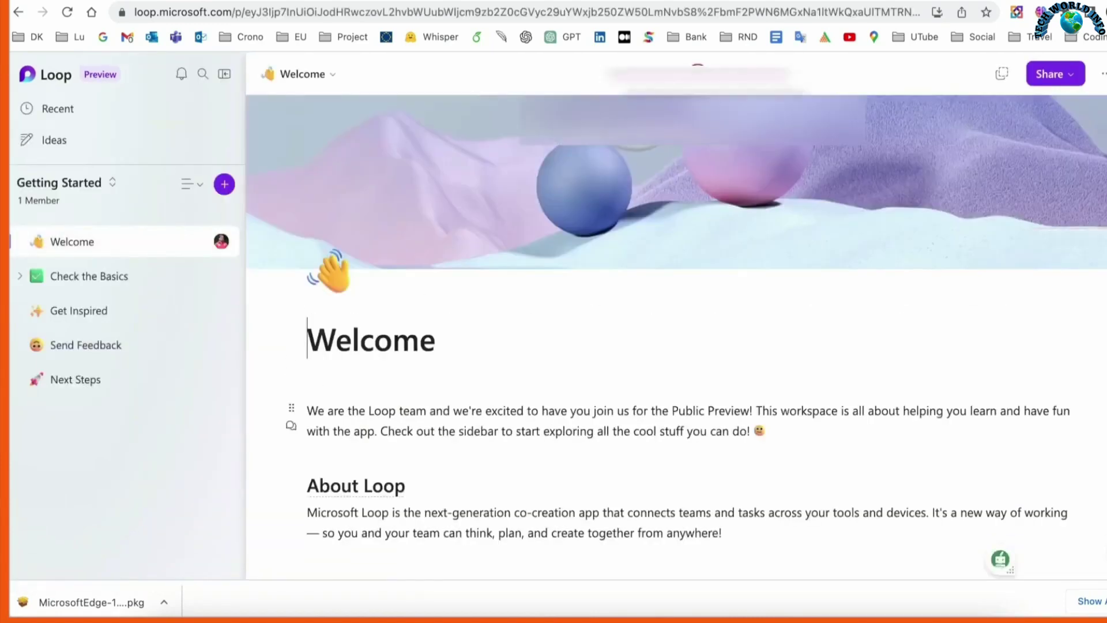
Replace the Welcome page's cover with a random gallery image, the abstract orange and teal waves
mouse_move(815, 153)
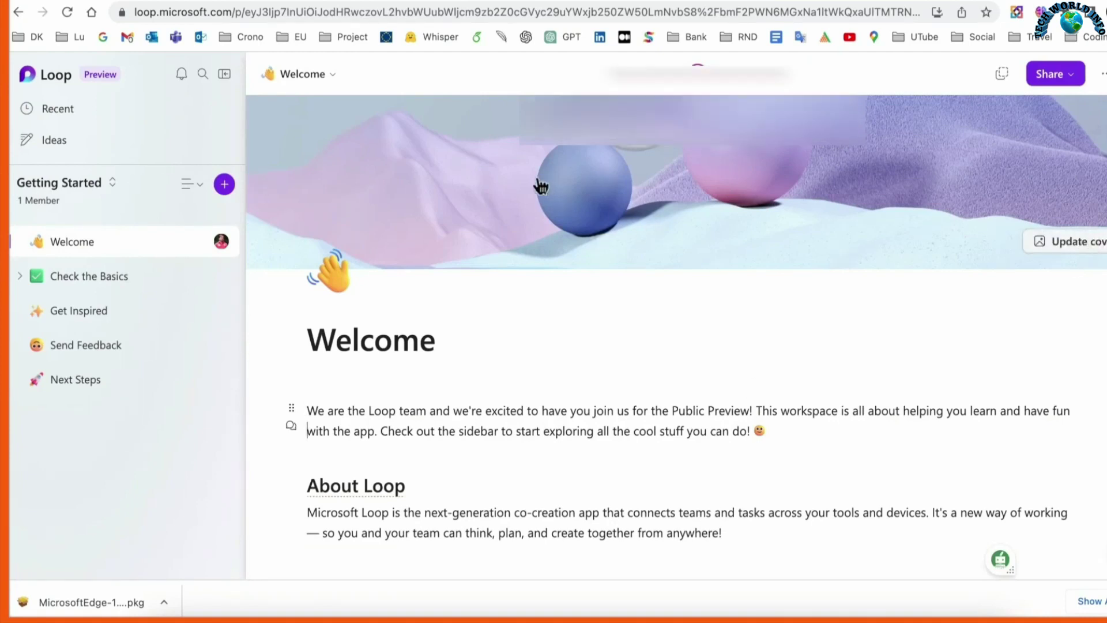
left_click(1078, 245)
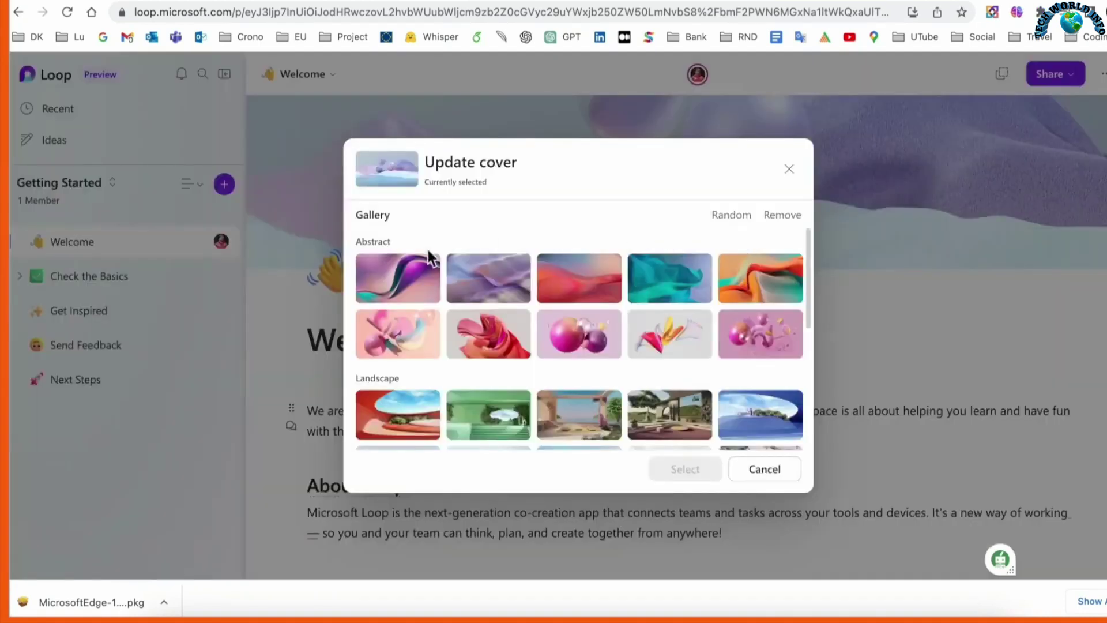
left_click(731, 214)
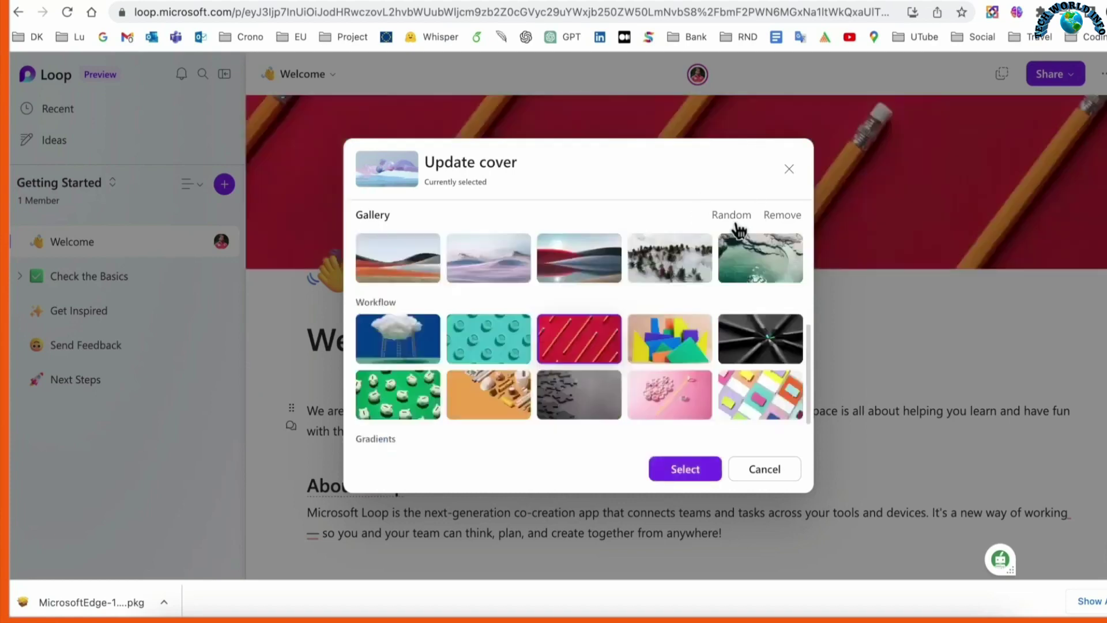
left_click(729, 220)
scroll(660, 404, "down", 5)
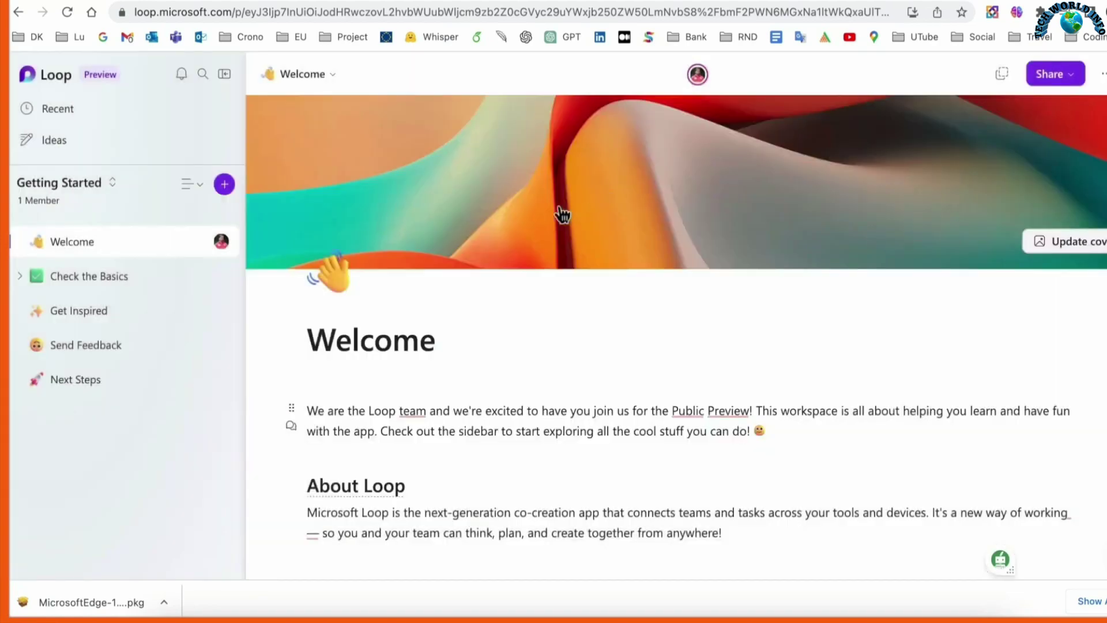
Open the Check the Basics page and review its Page Basics checklist
left_click(131, 288)
scroll(474, 369, "down", 3)
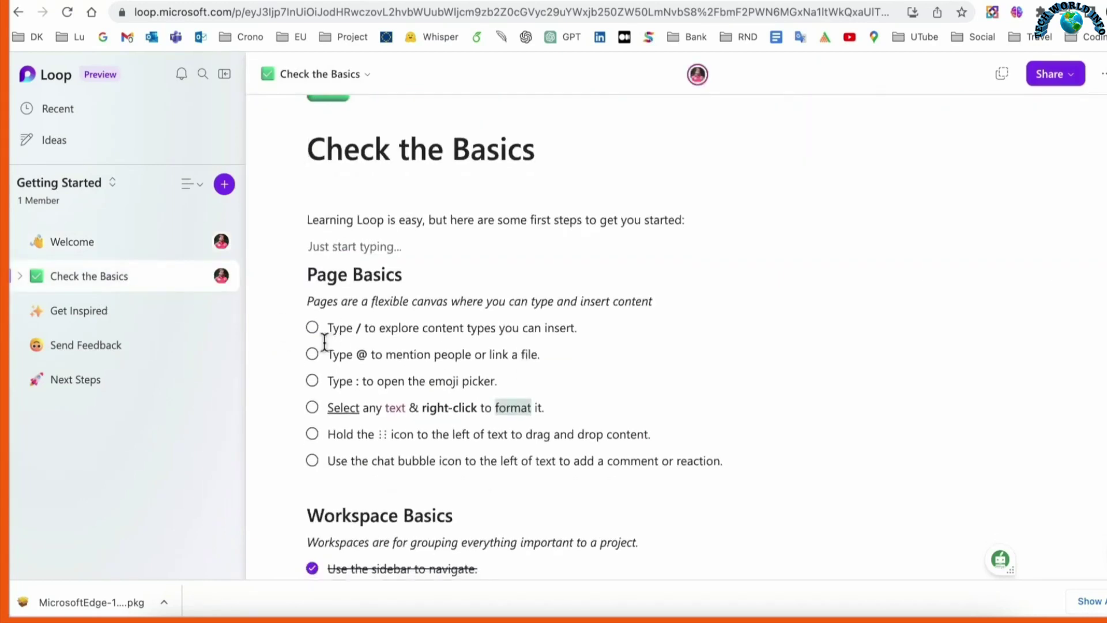
left_click_drag(308, 301, 632, 316)
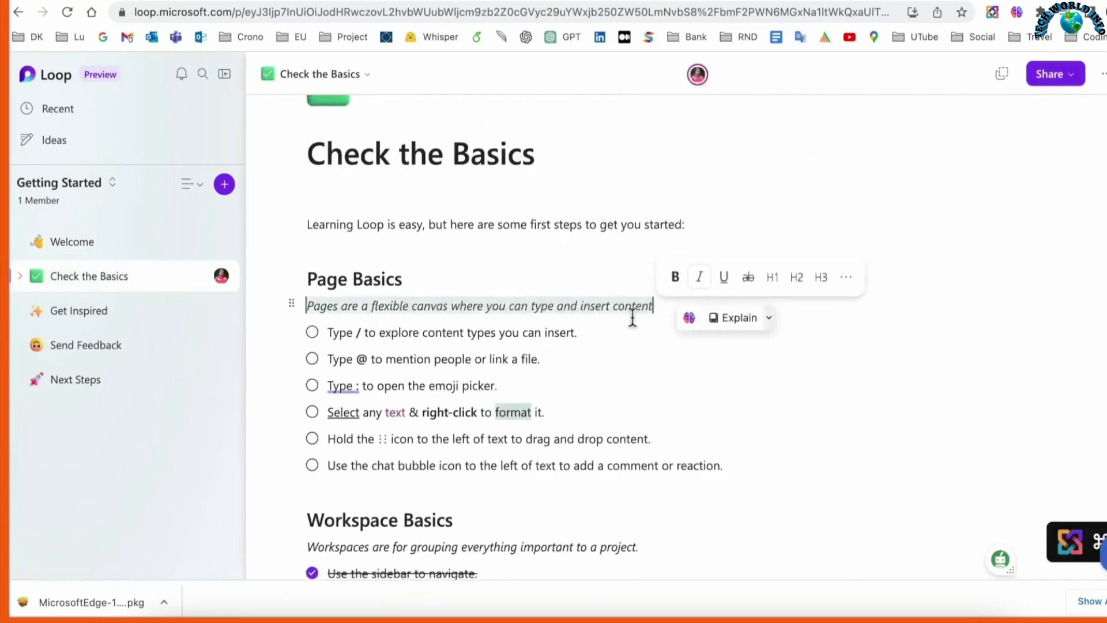
scroll(563, 317, "up", 1)
left_click(566, 327)
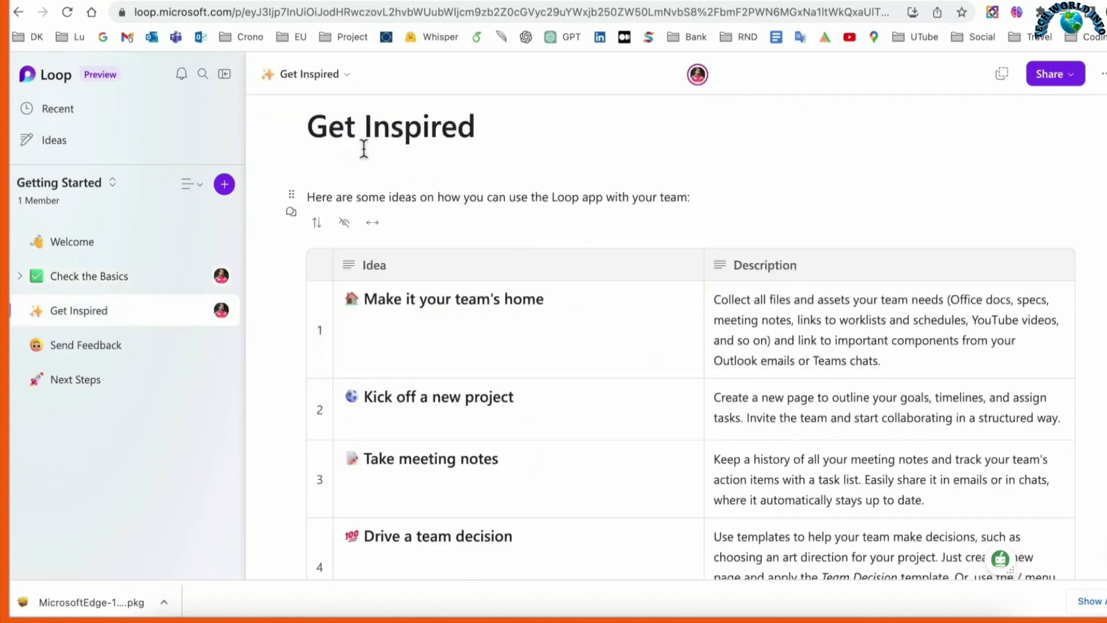
Examine the ideas and their descriptions in the Get Inspired page's table
scroll(635, 254, "down", 3)
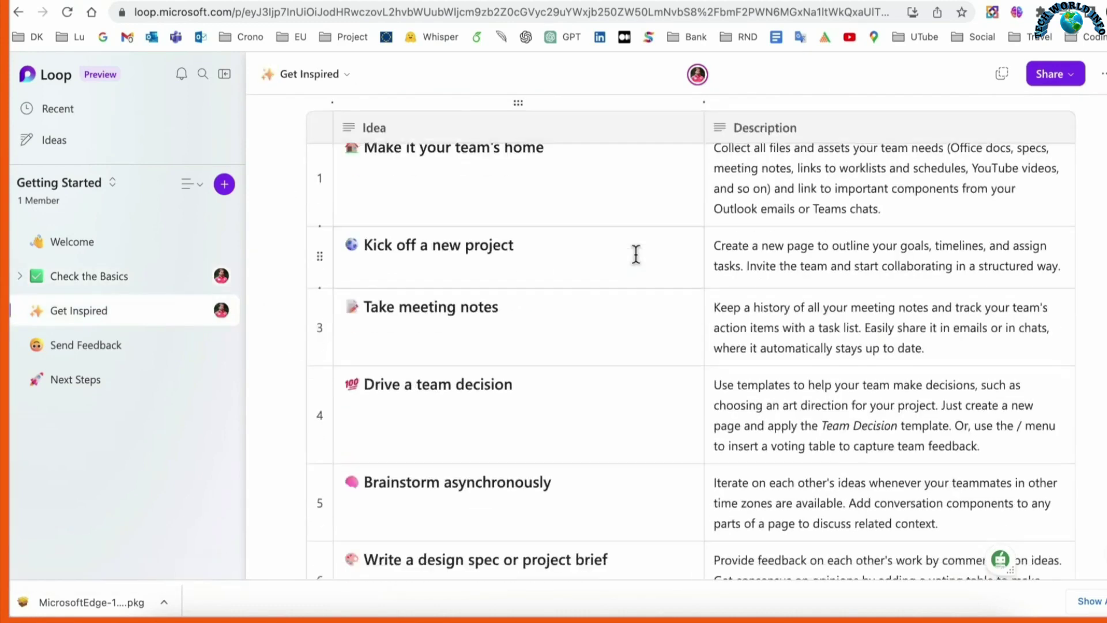
scroll(635, 254, "up", 2)
left_click(424, 307)
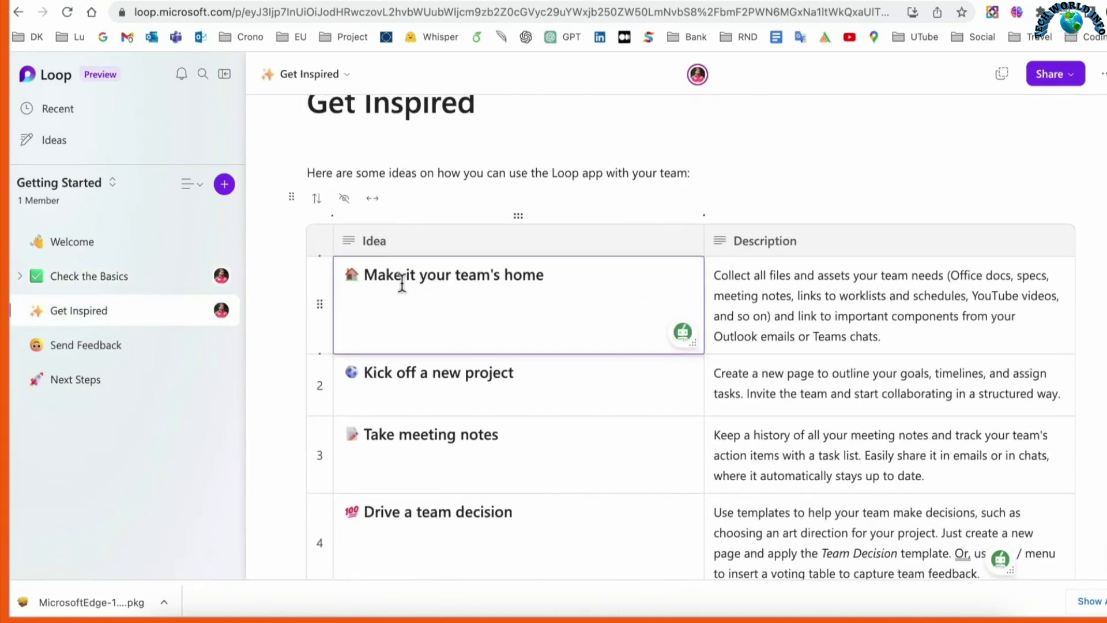
left_click(888, 307)
left_click(488, 395)
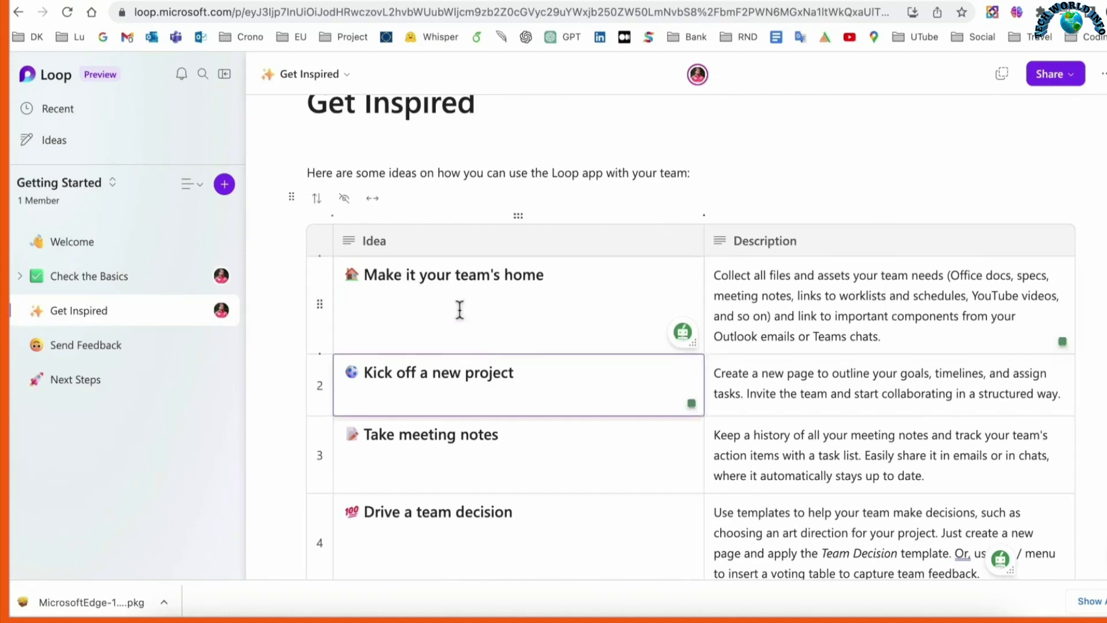
scroll(847, 254, "down", 2)
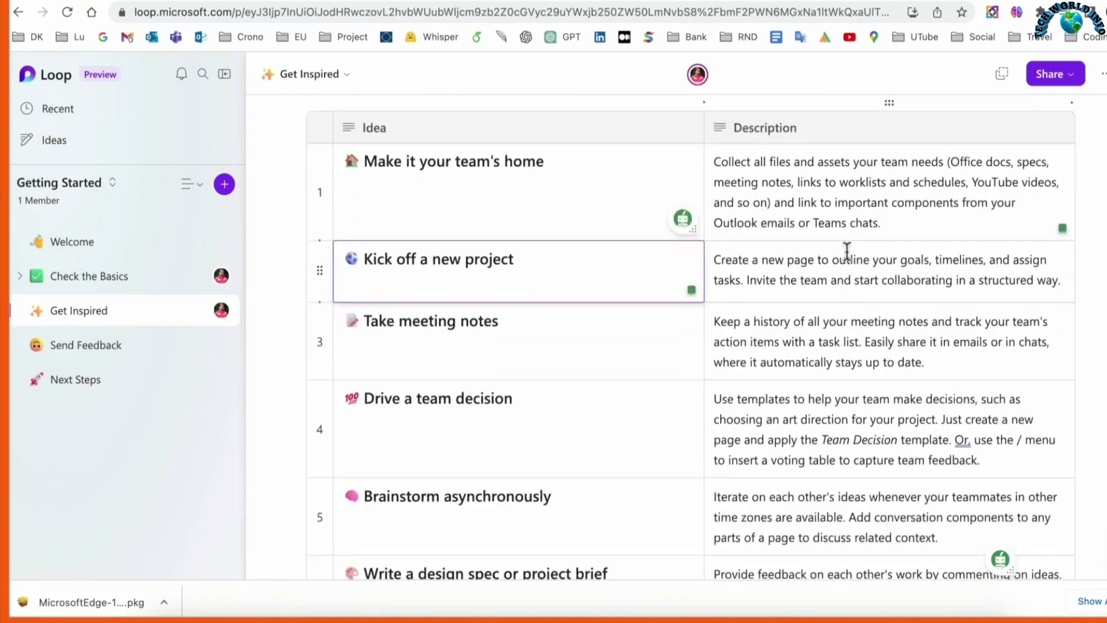
scroll(857, 310, "down", 3)
scroll(857, 306, "up", 8)
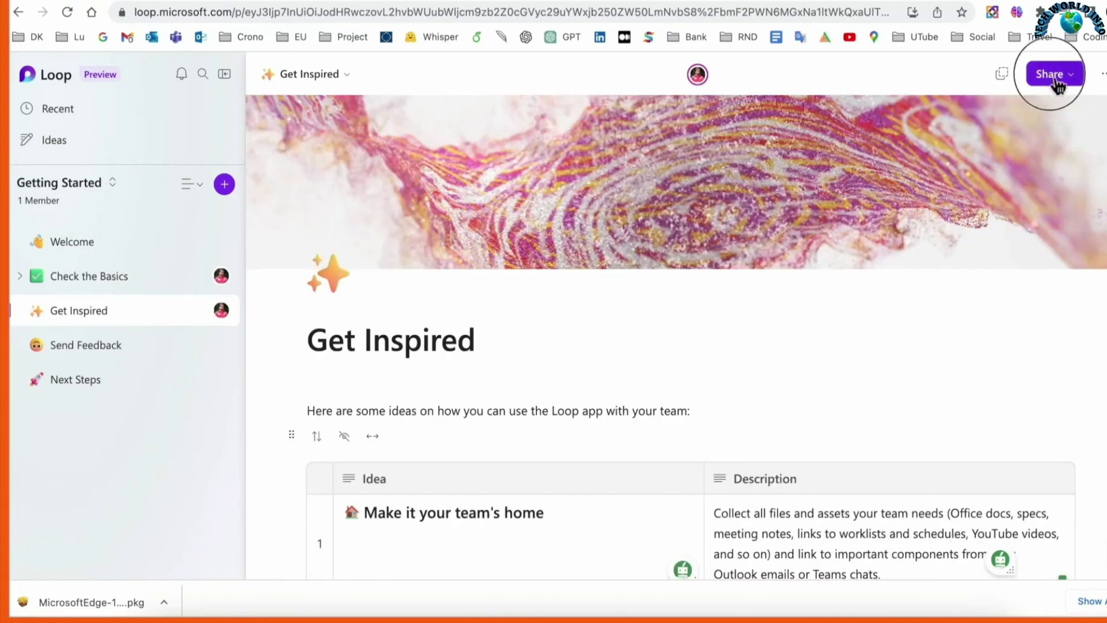
Share the Getting Started workspace by pasting the invitee's contact details and sending the invitation
left_click(1050, 75)
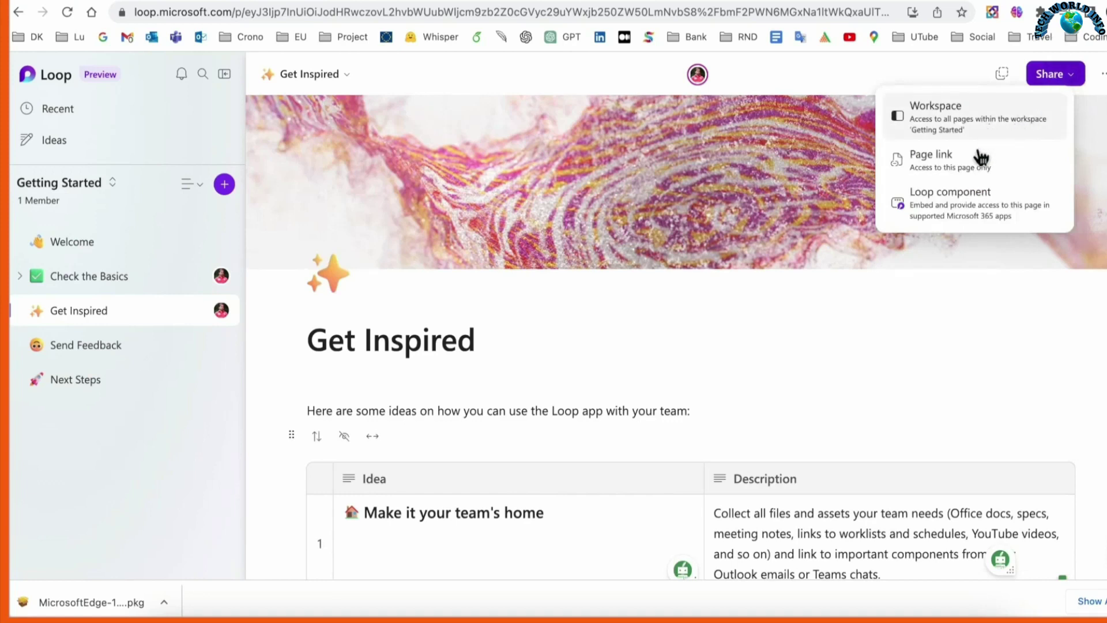
left_click(954, 122)
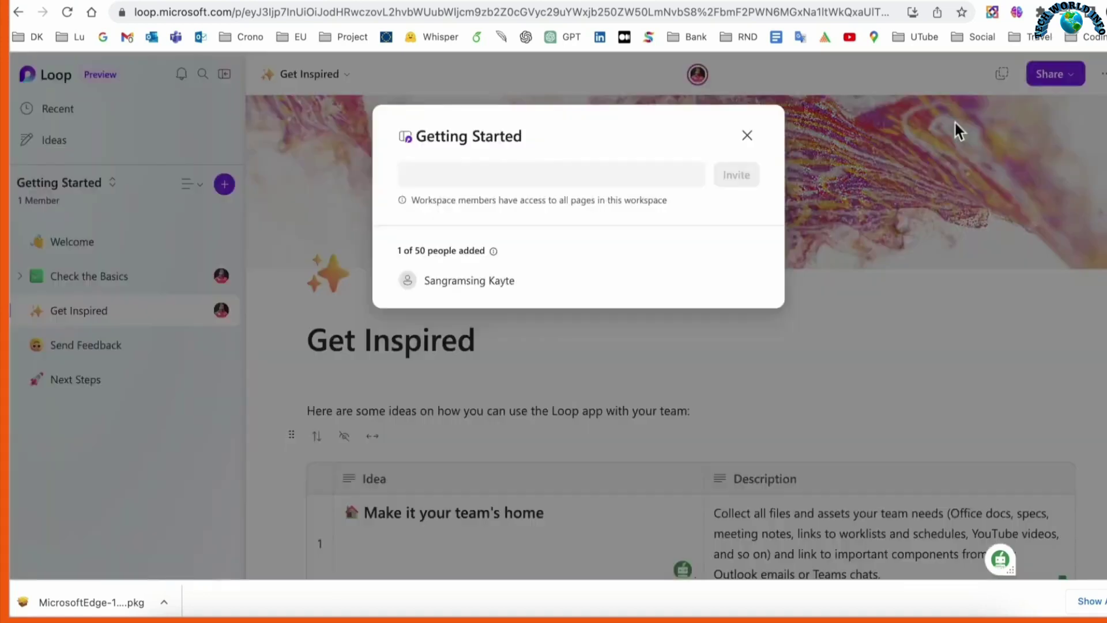
left_click(458, 174)
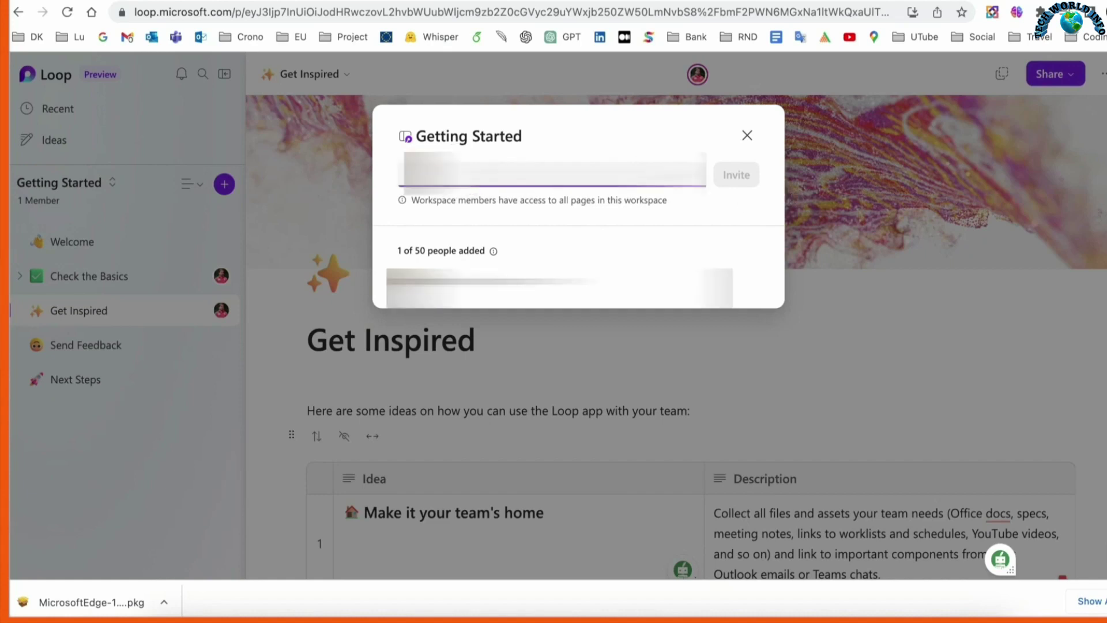
key("super+v")
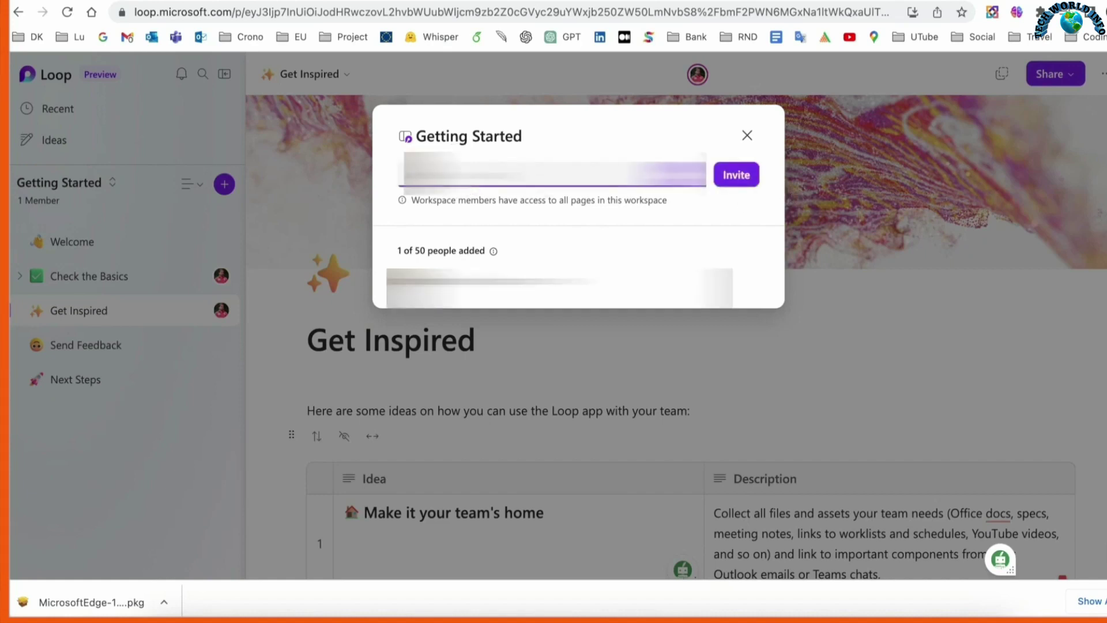
left_click(744, 180)
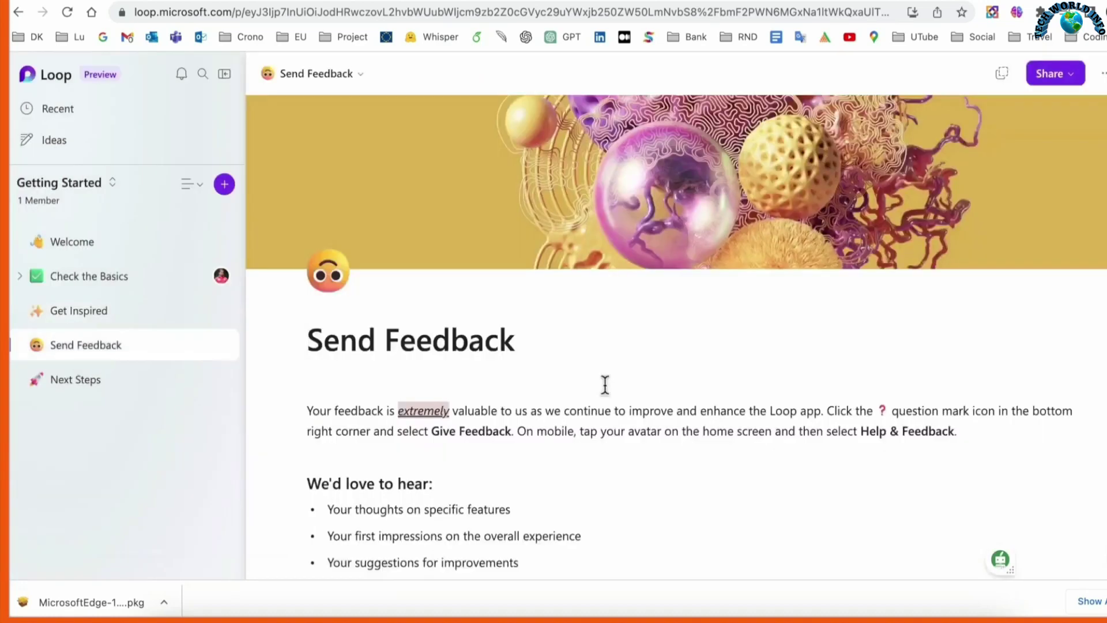
Read the Send Feedback page and examine the task table on the Next Steps page
scroll(604, 385, "down", 5)
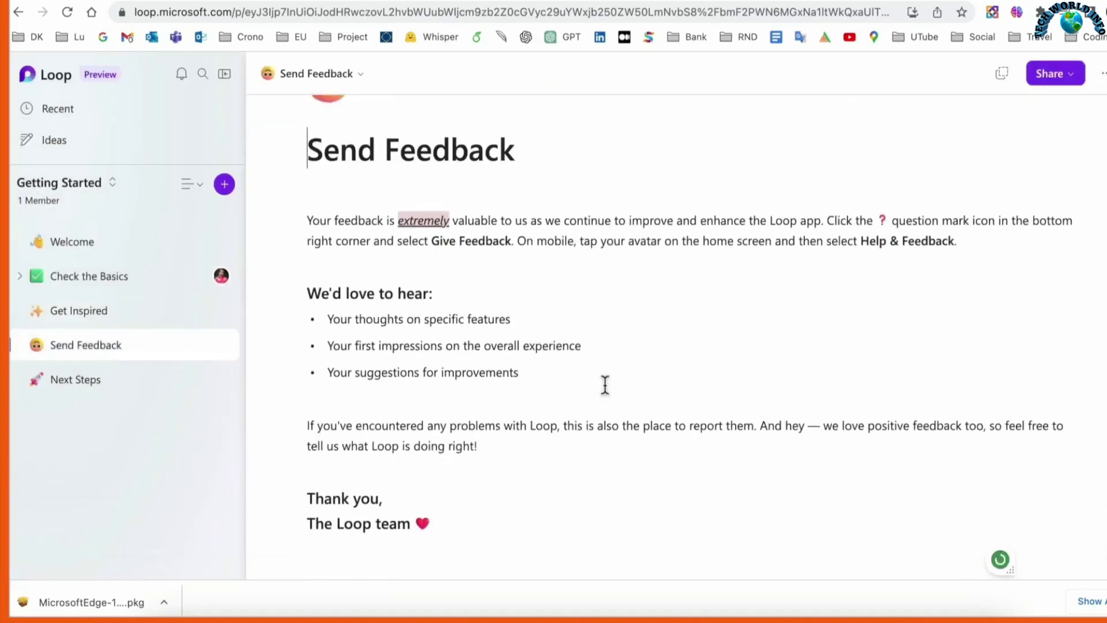
left_click(98, 392)
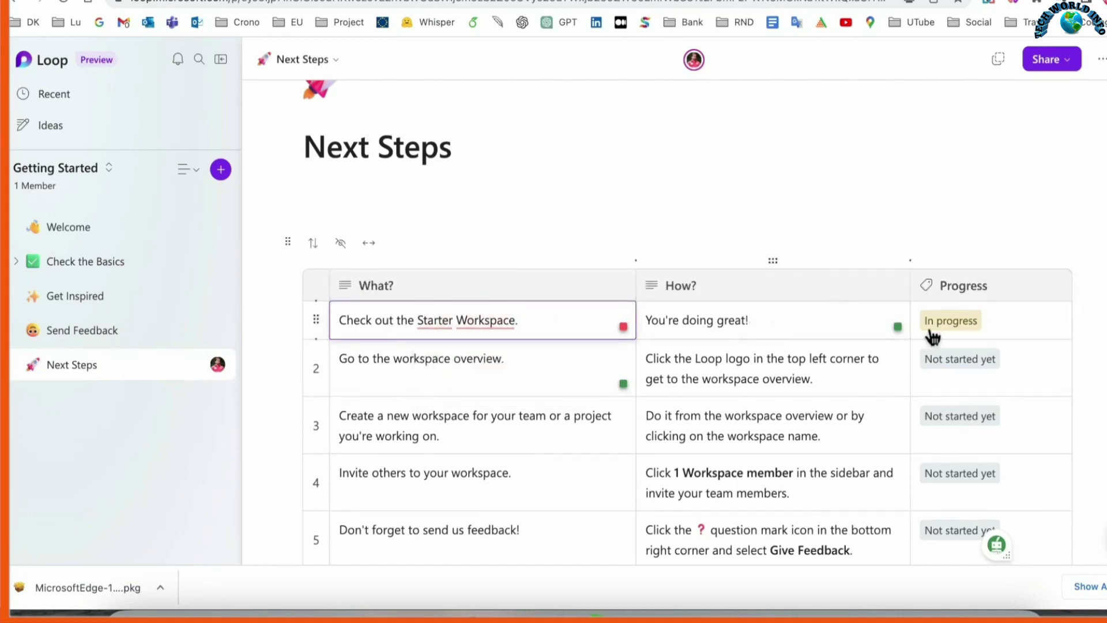
scroll(1000, 329, "down", 1)
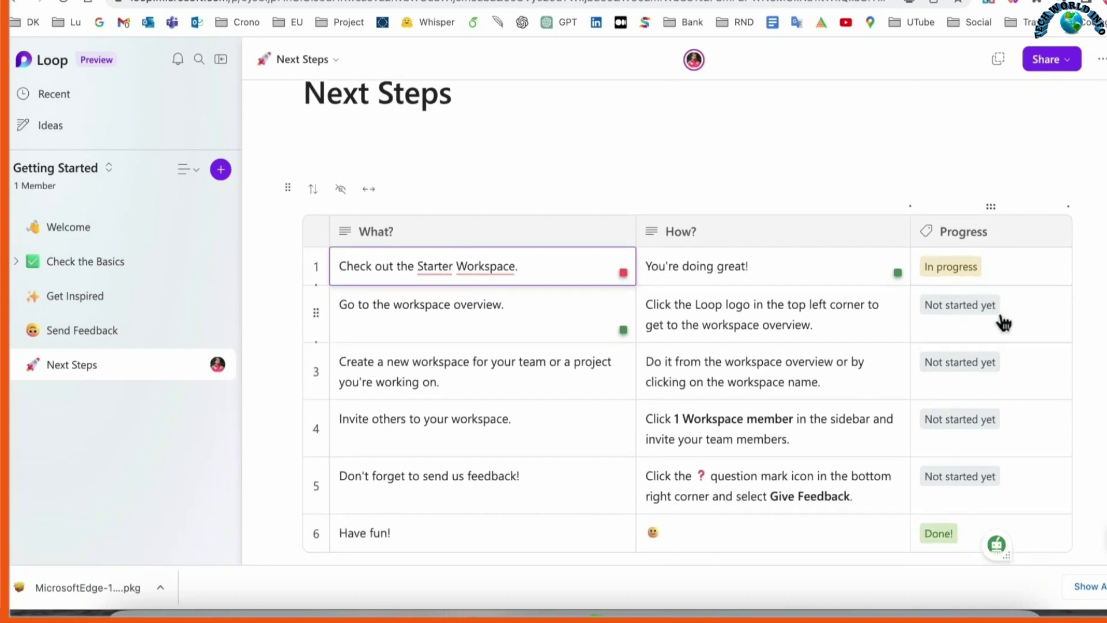
left_click(420, 341)
left_click(732, 322)
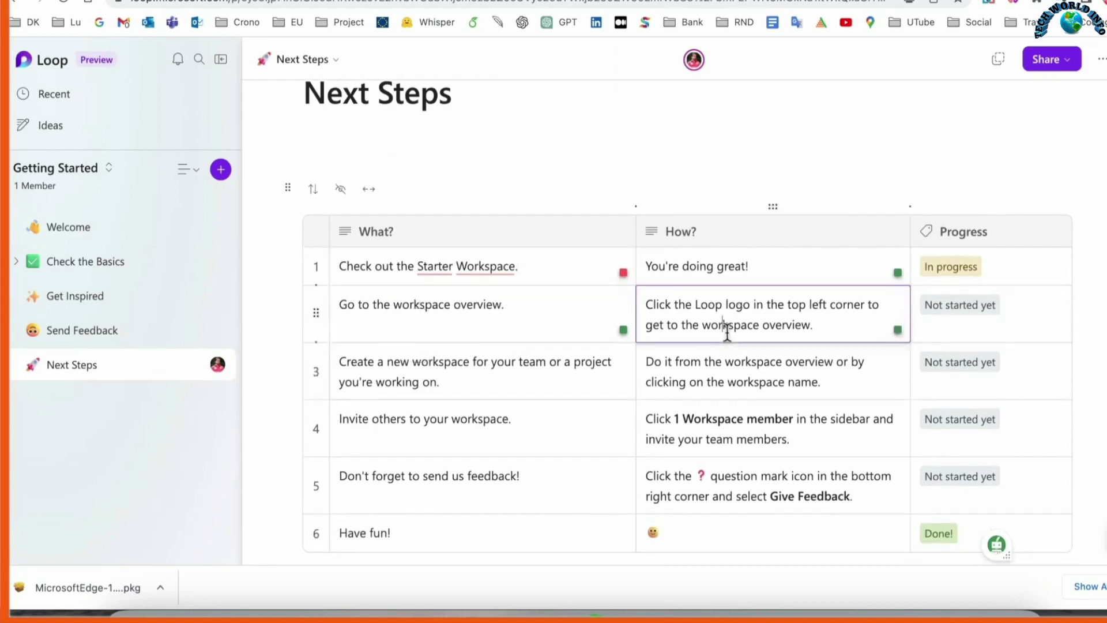
Try the Off track and In progress statuses on the "Go to the workspace overview" task, and return it to Not started yet
left_click(958, 304)
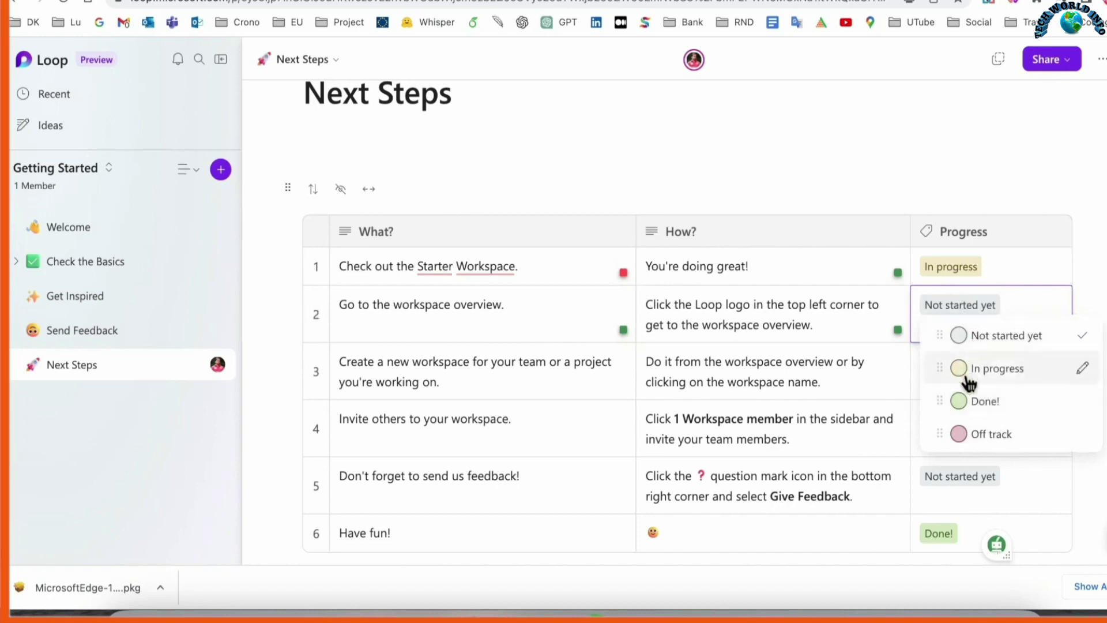
left_click(975, 401)
left_click(996, 314)
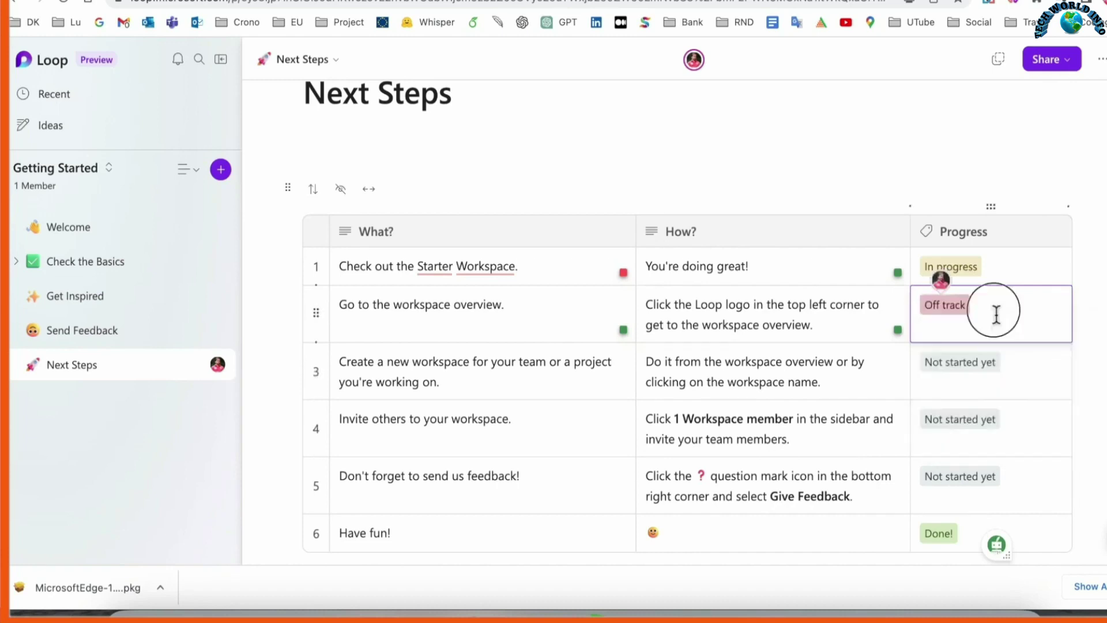
left_click(975, 372)
left_click(991, 314)
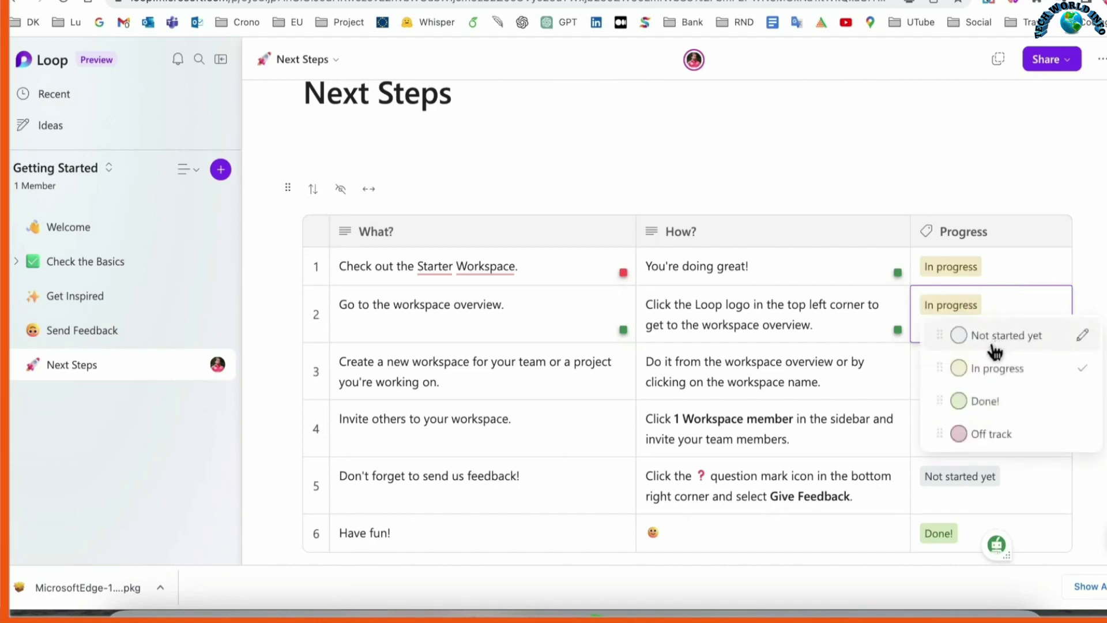
left_click(960, 342)
Look over the Next Steps page and display its sharing options
scroll(968, 344, "down", 1)
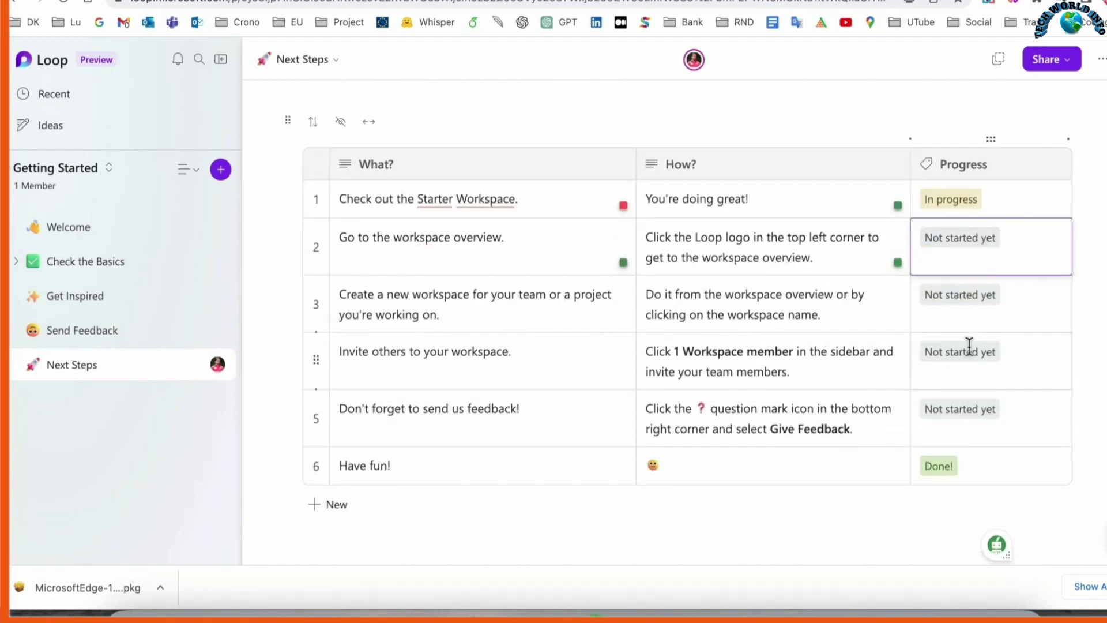
scroll(978, 357, "up", 3)
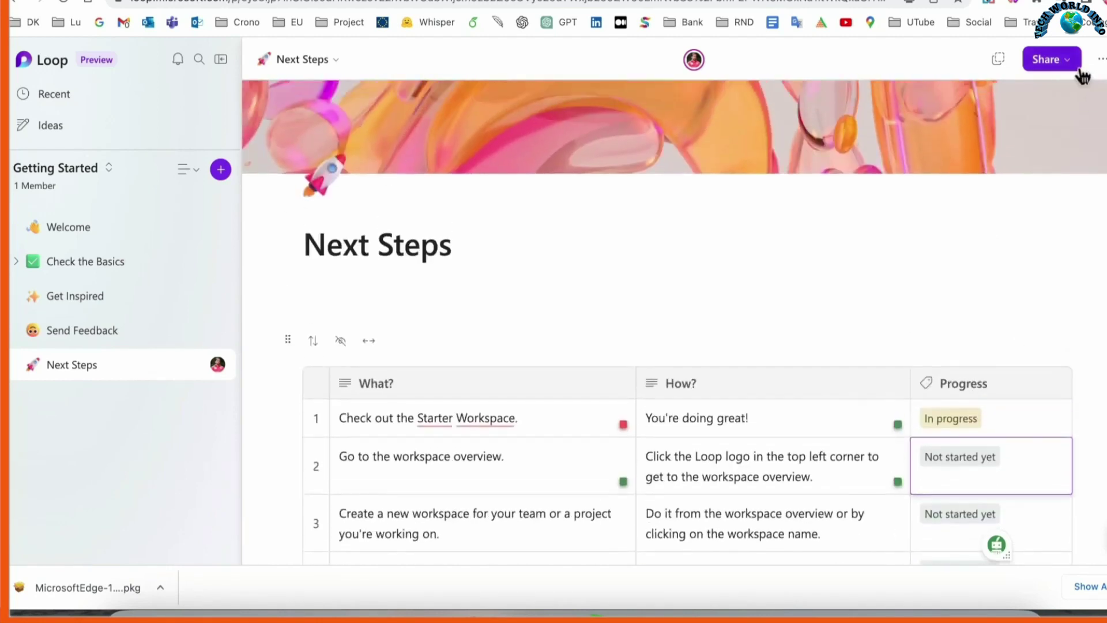
left_click(1075, 68)
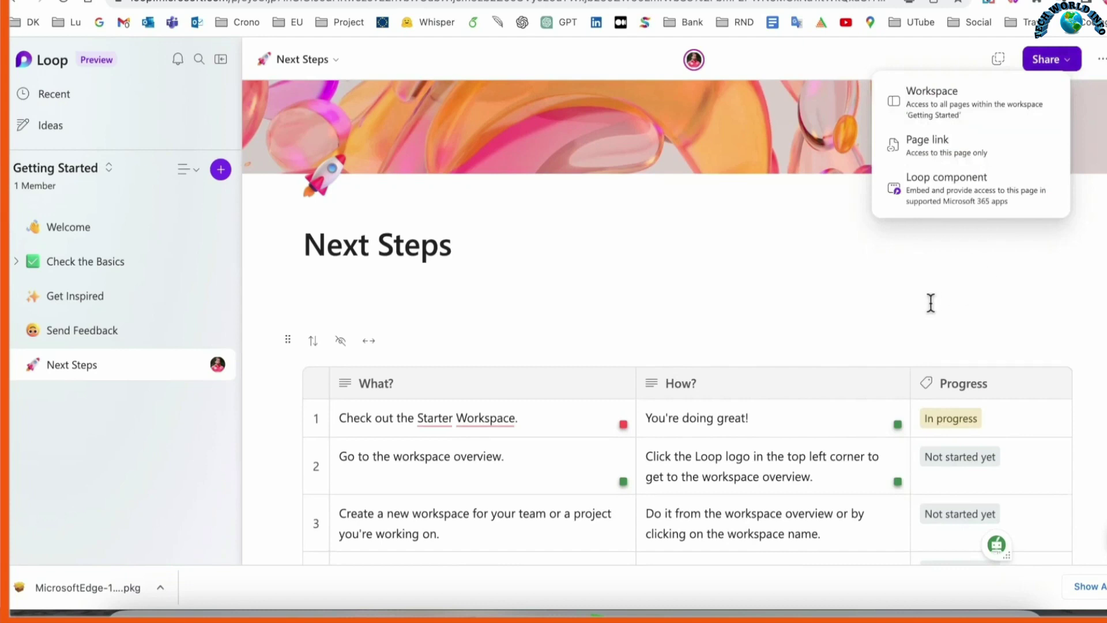
Create a page in Ideas titled "Speech Project" with the body text "I just starting on this project"
left_click(155, 132)
left_click(225, 126)
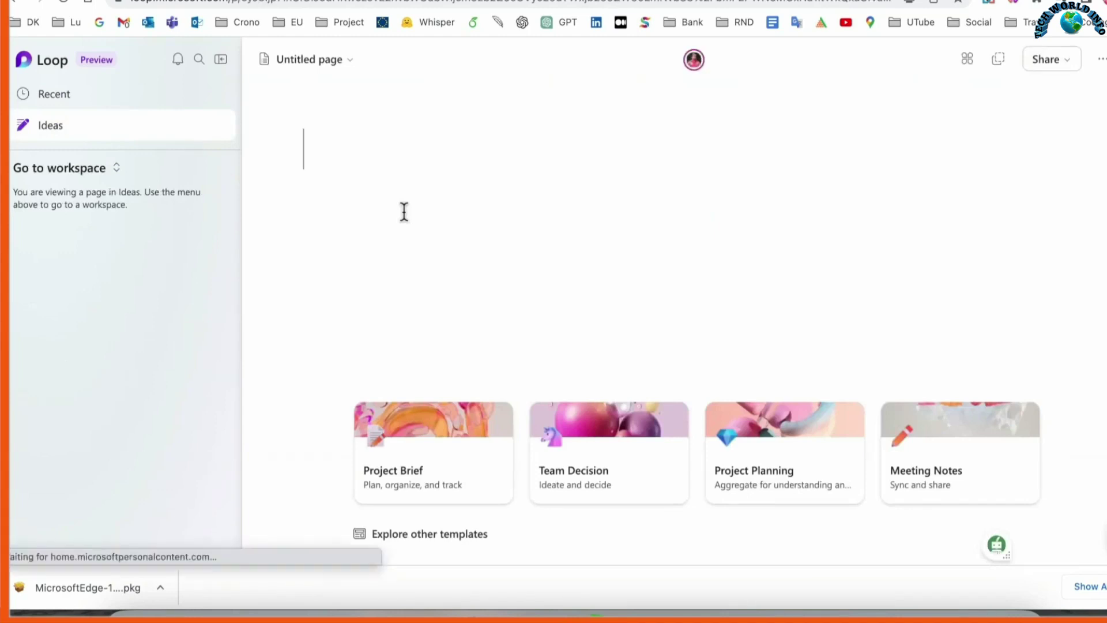
type("Speech Project")
key("Return")
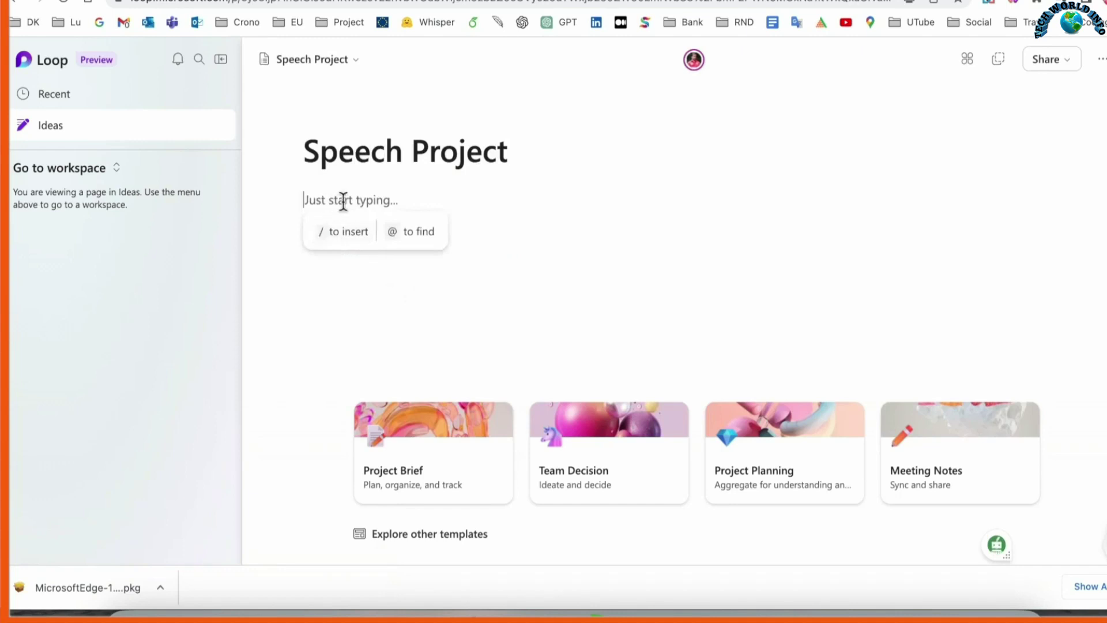
type("I just starting on this project")
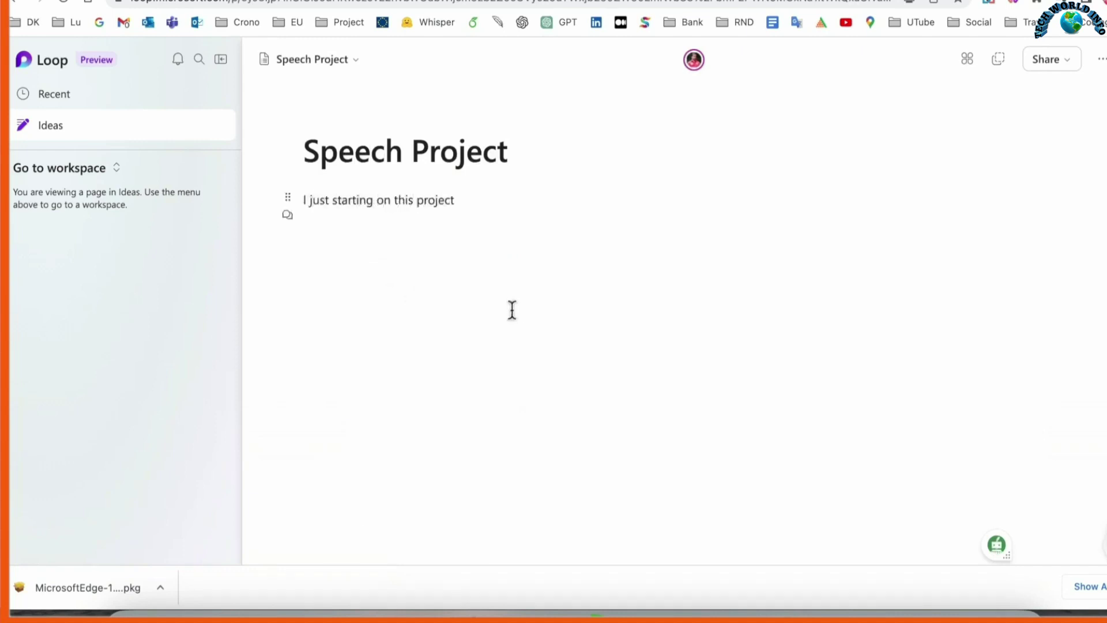
React to the "I just starting on this project" line with a thumbs-up and a thinking-face emoji
left_click(362, 221)
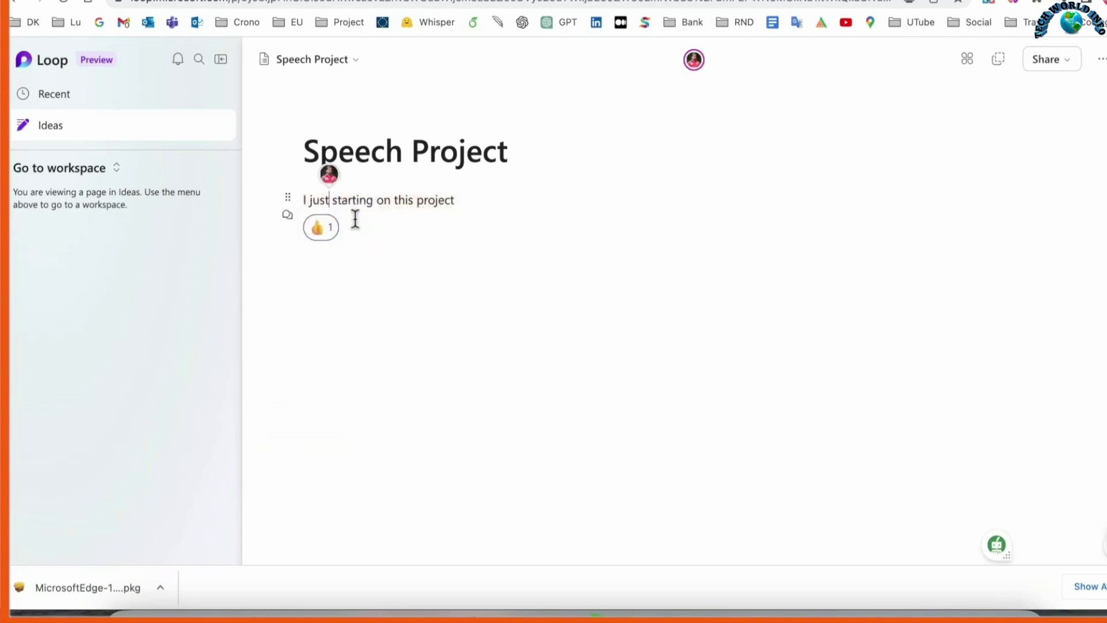
left_click(288, 216)
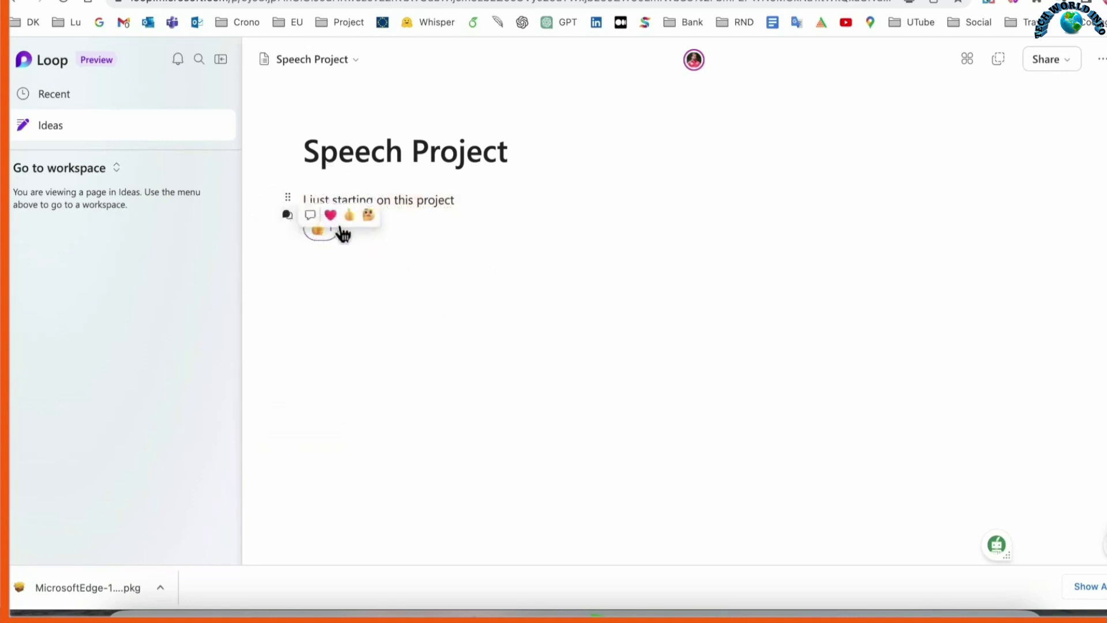
left_click(371, 218)
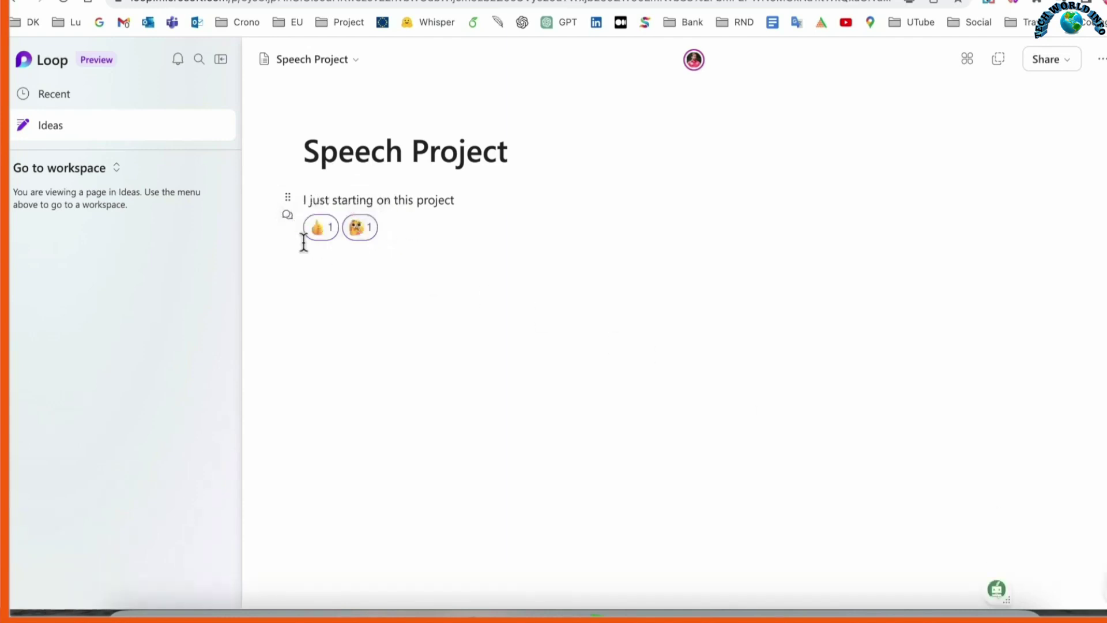
left_click(288, 217)
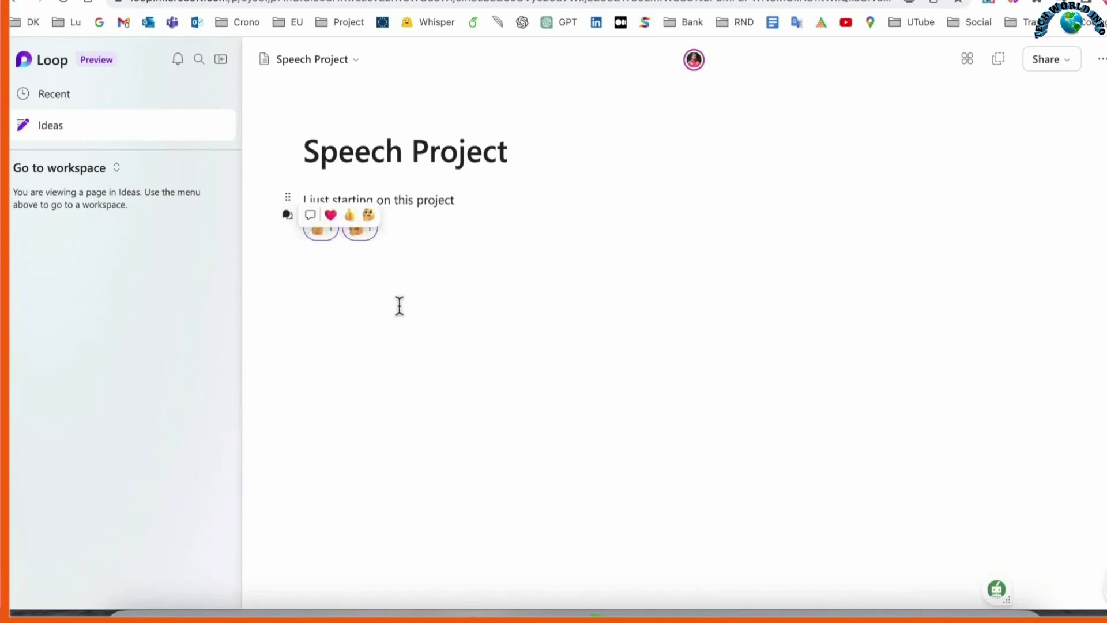
Look over the recent pages, the Next Steps page in the Getting Started workspace, and the Ideas page list
left_click(42, 98)
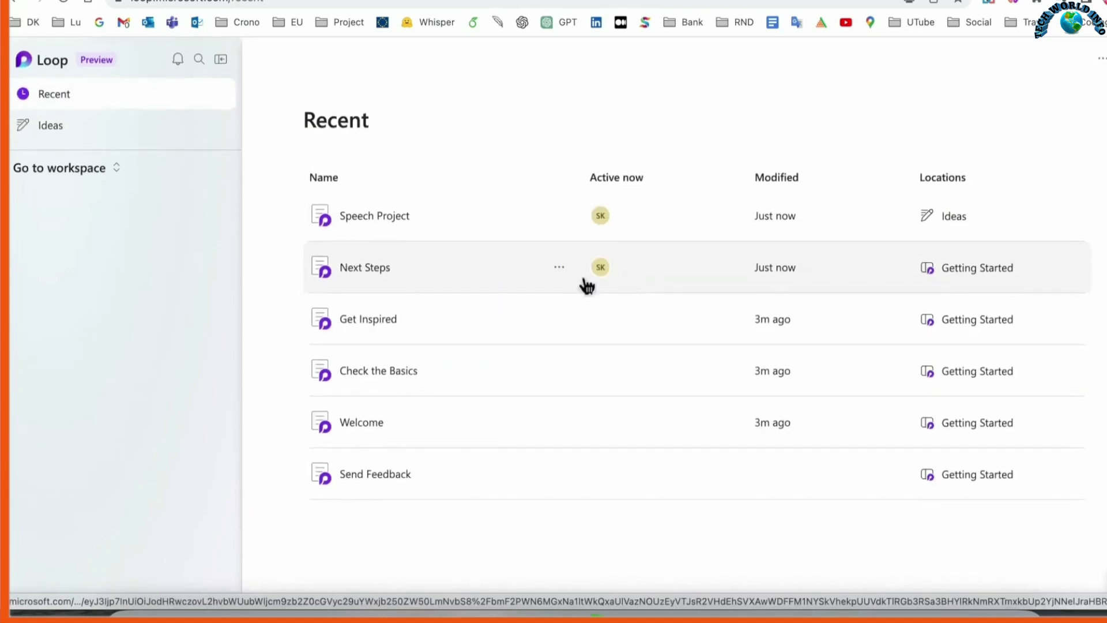
left_click(87, 173)
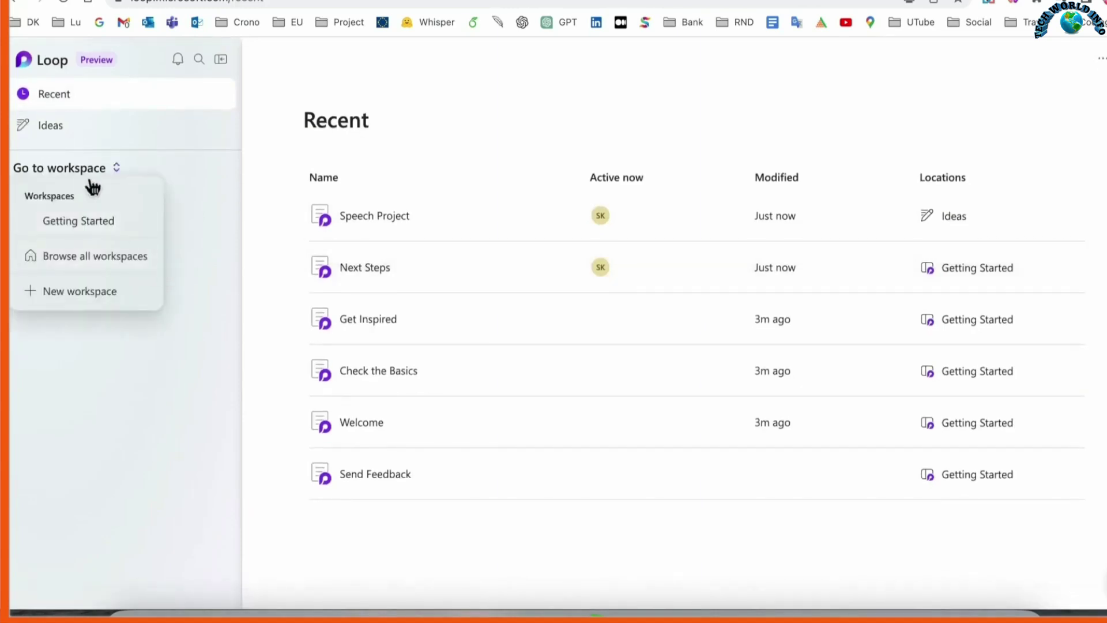
left_click(104, 241)
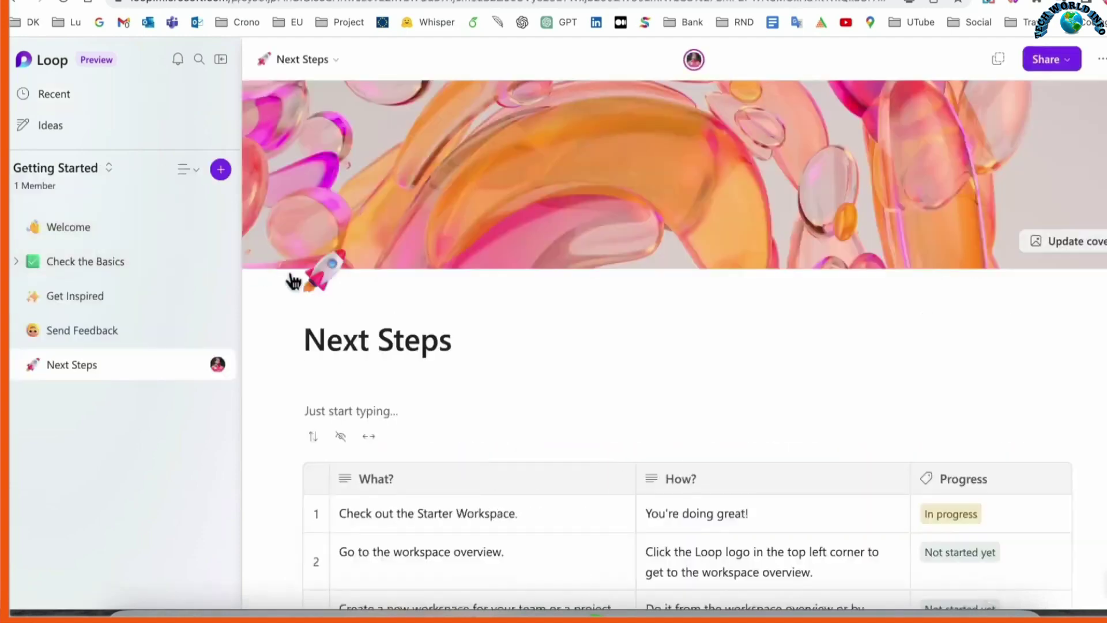
left_click(62, 172)
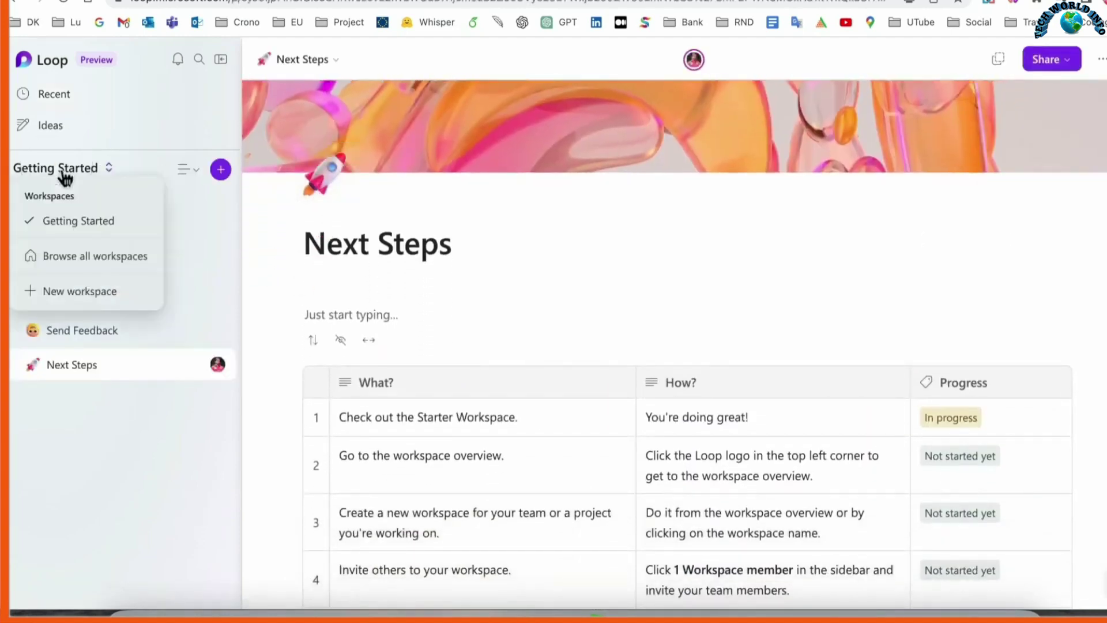
left_click(66, 112)
left_click(58, 125)
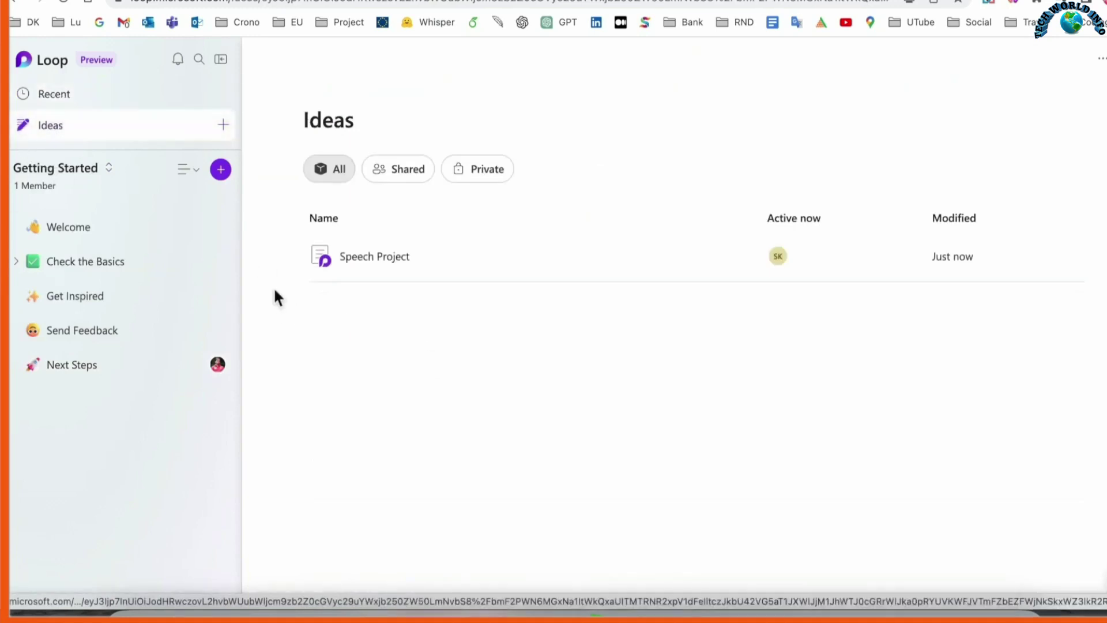
Create a workspace titled "Speech and NLP" from the workspace overview and title its first page "Demo page"
left_click(66, 172)
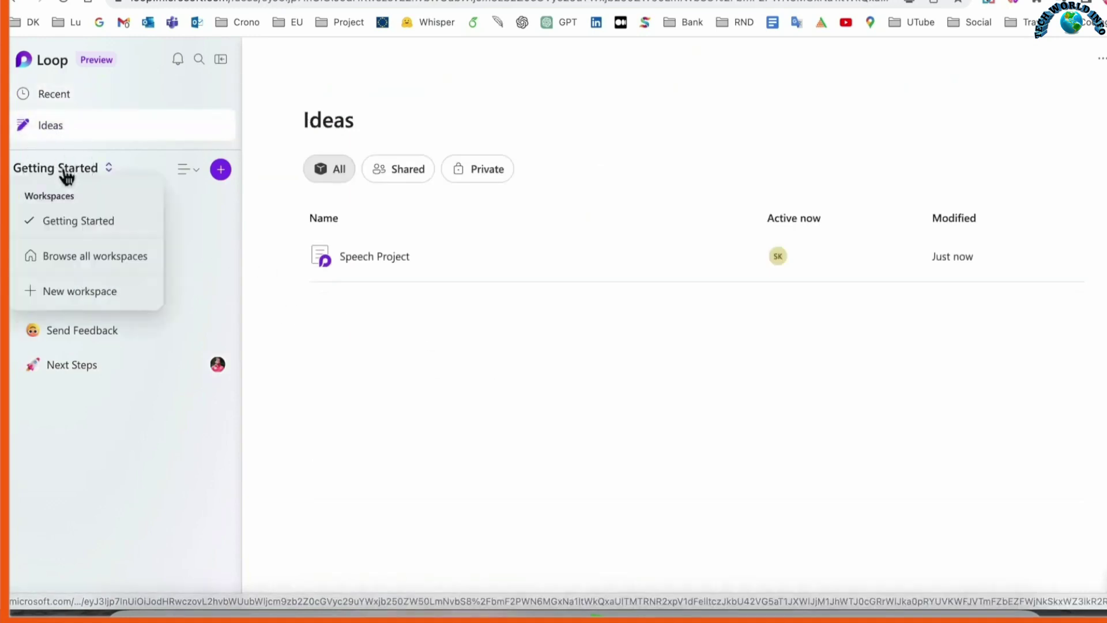
left_click(113, 253)
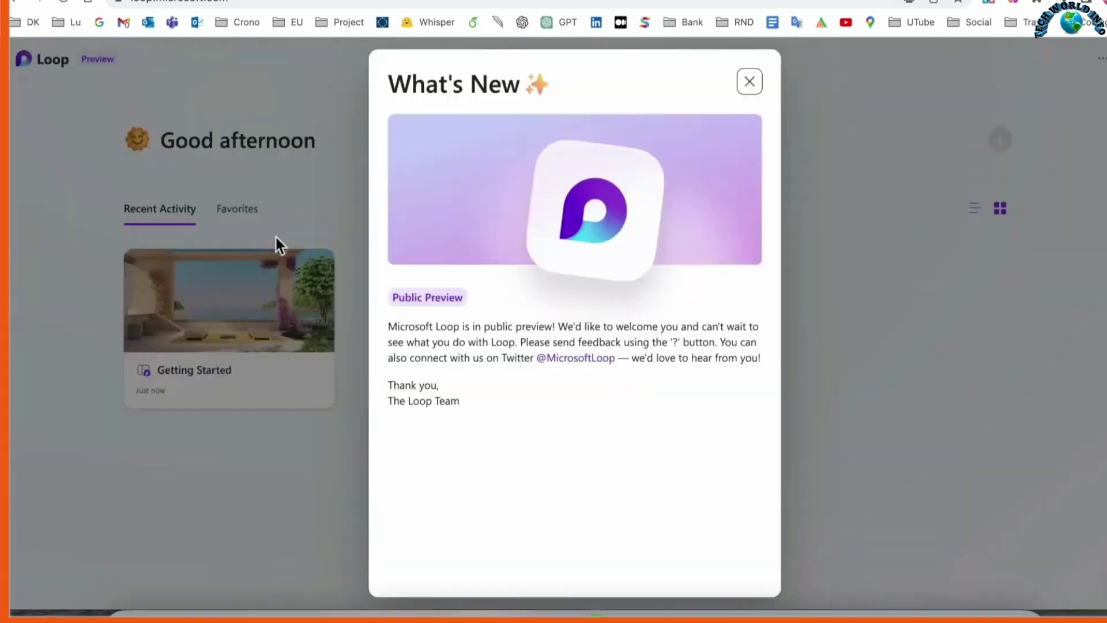
left_click(760, 85)
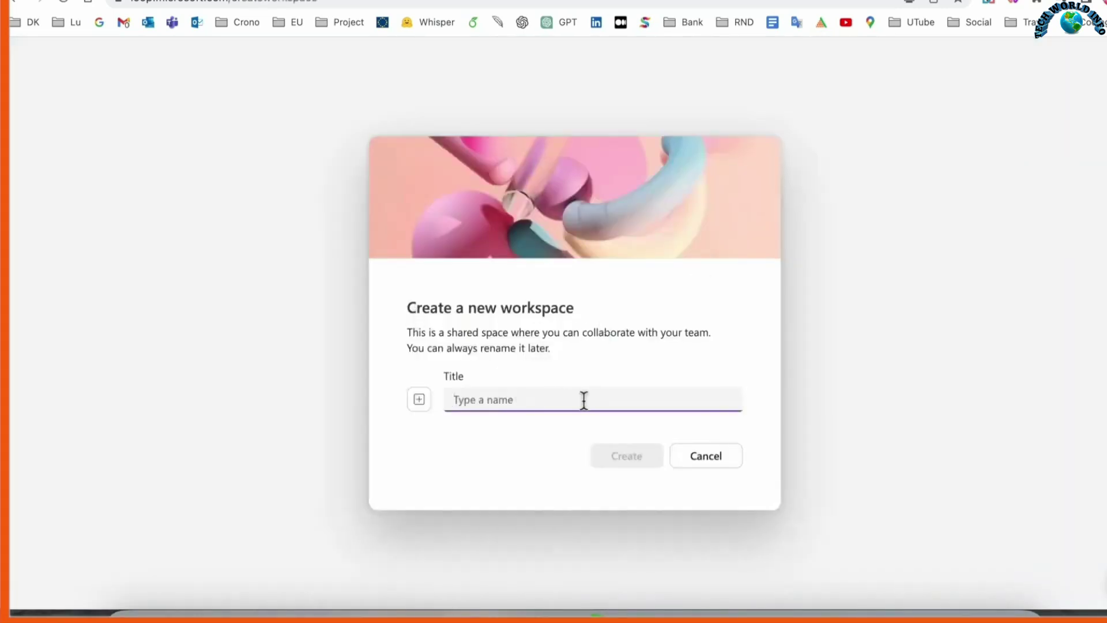
type("SP")
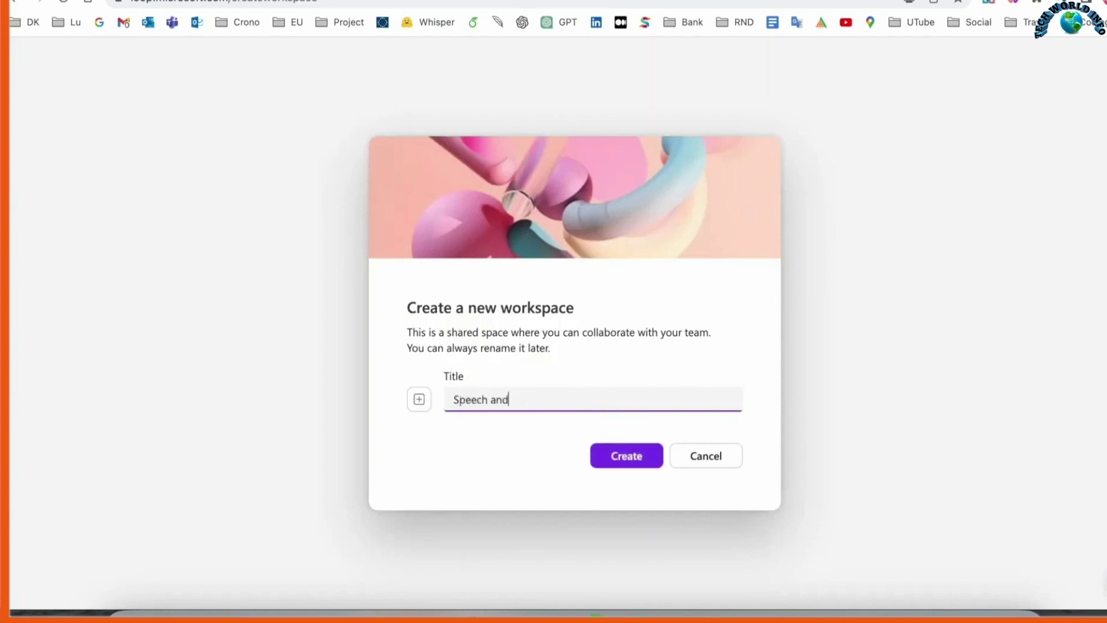
key("Return")
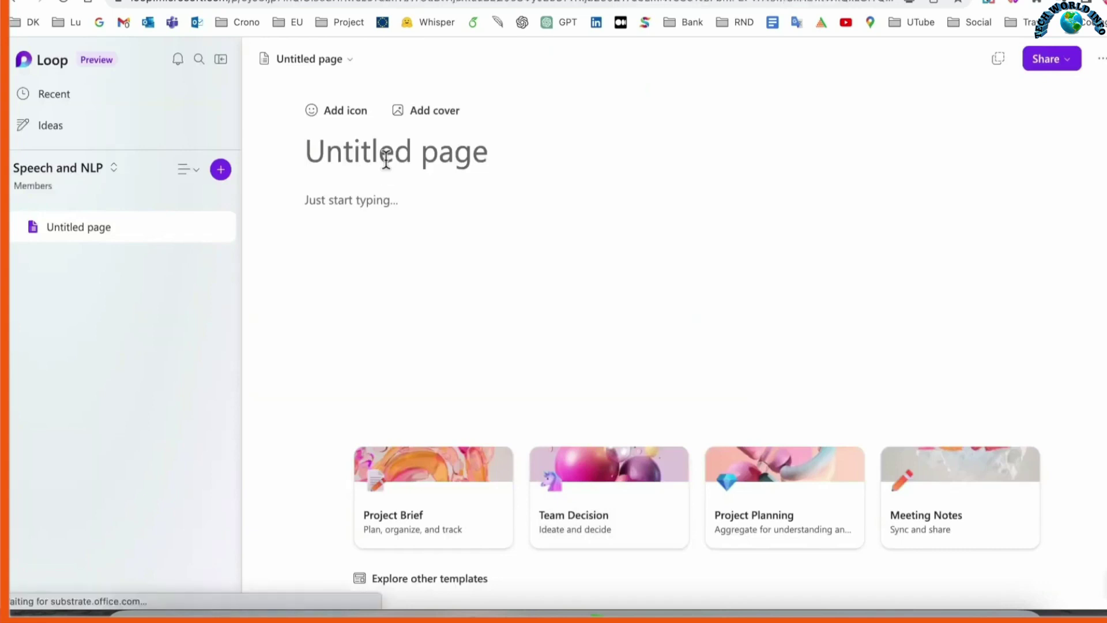
type("Demo page")
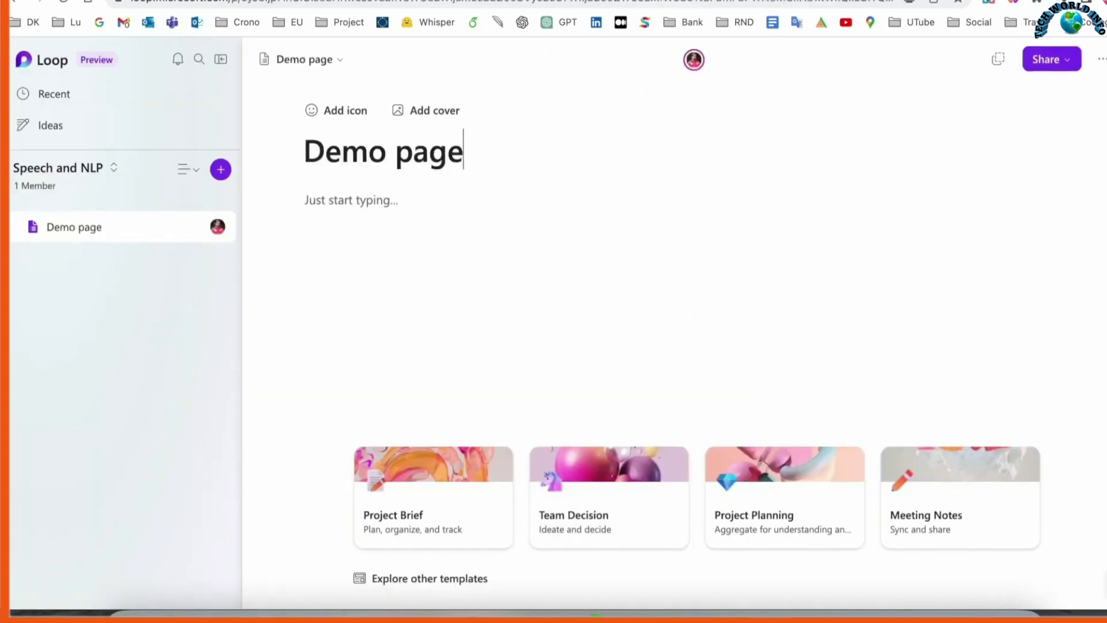
key("Return")
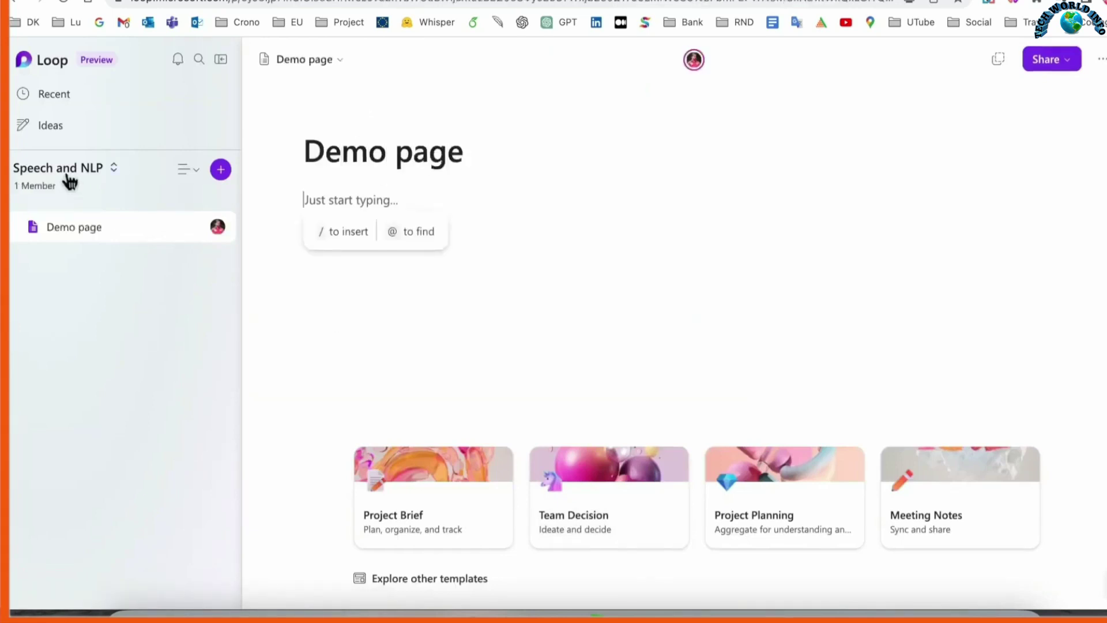
View the Ideas page list again and look through the available workspaces
left_click(69, 95)
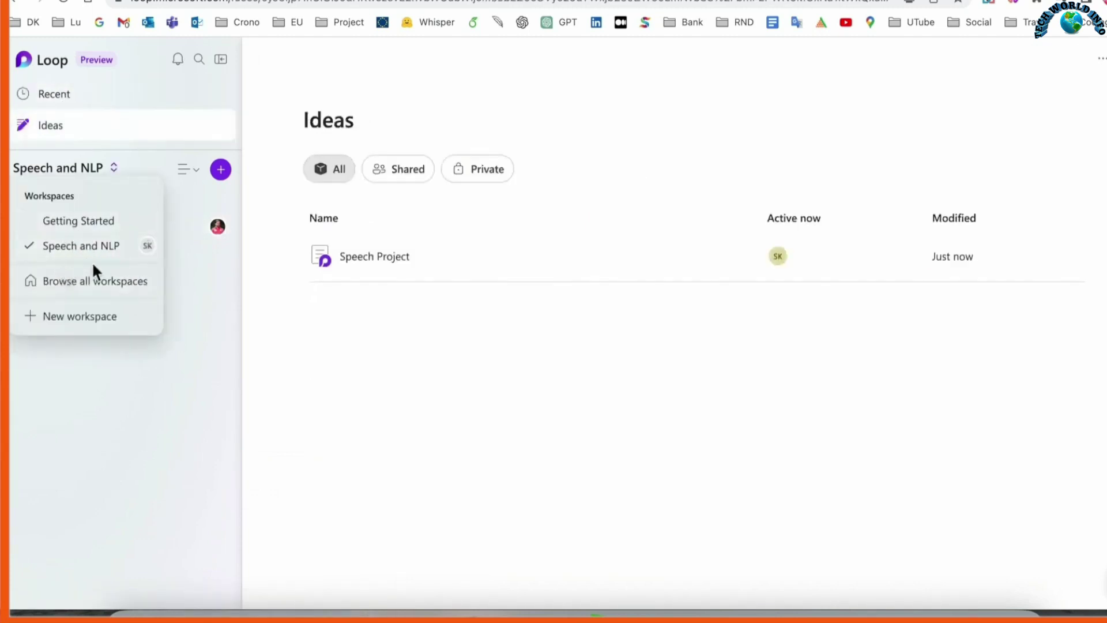
left_click(110, 439)
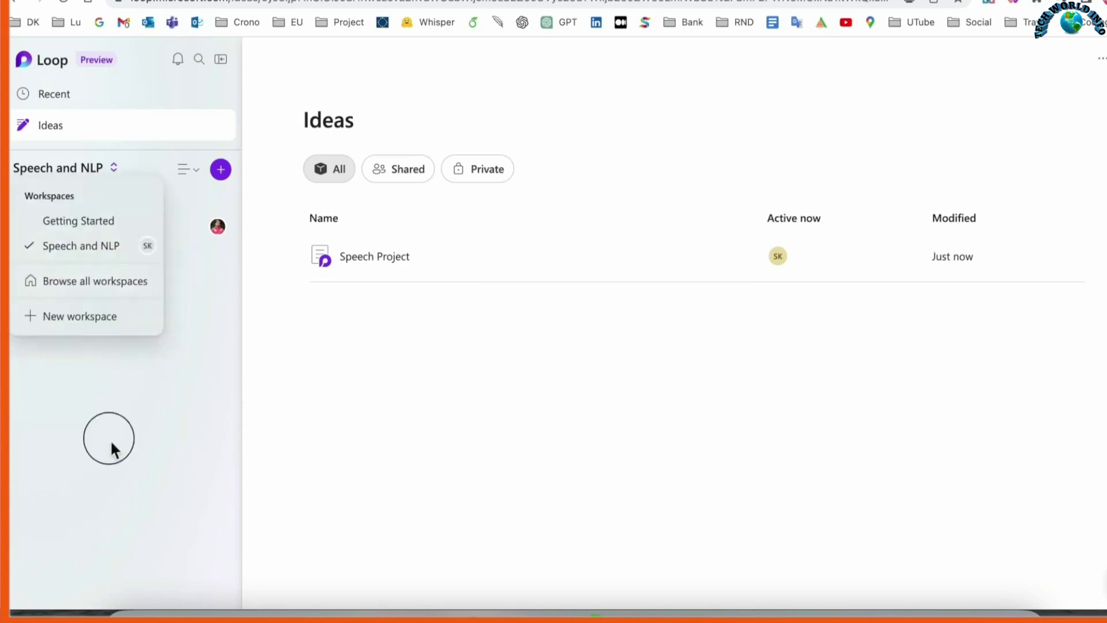
left_click(111, 443)
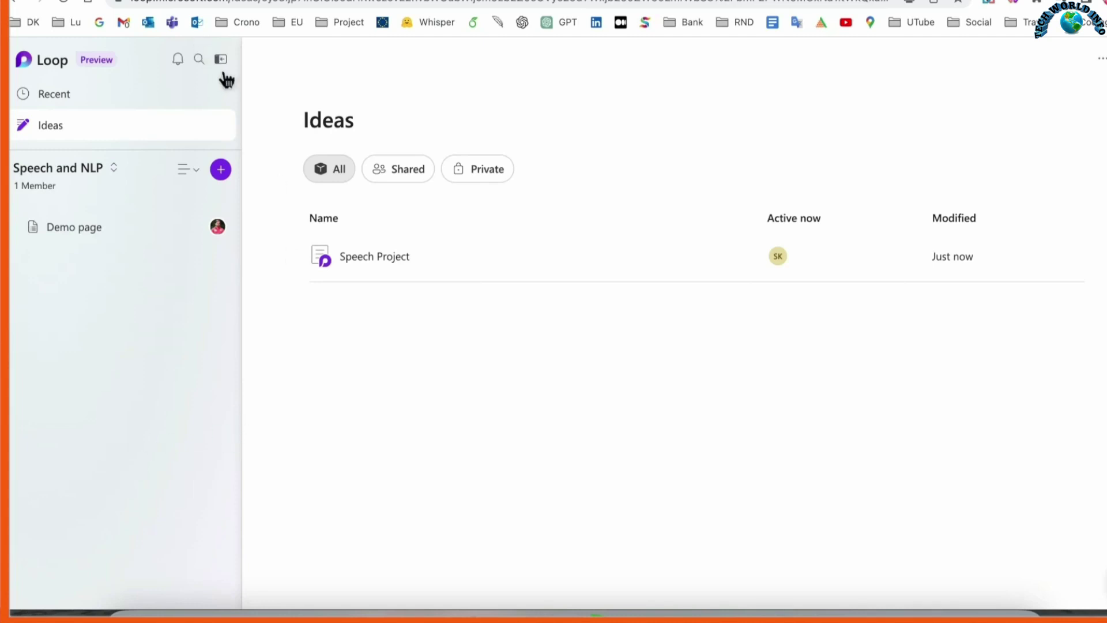
Check both the All and the Unread notifications
left_click(181, 68)
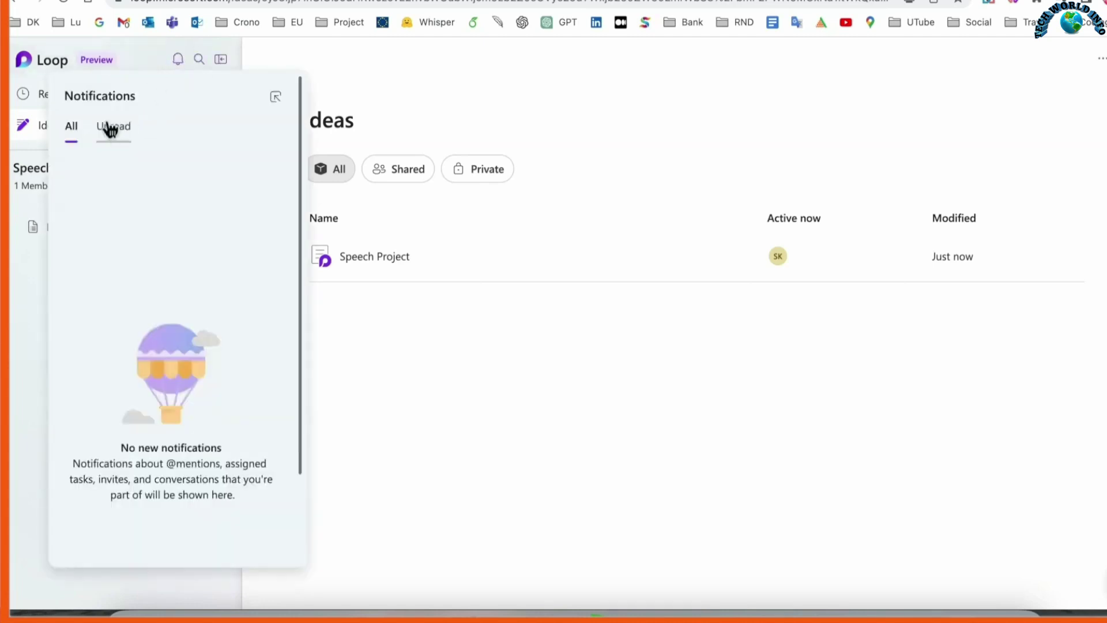
left_click(111, 128)
left_click(74, 132)
left_click(112, 138)
Search the Loop pages for "speech" and dismiss the search
left_click(201, 60)
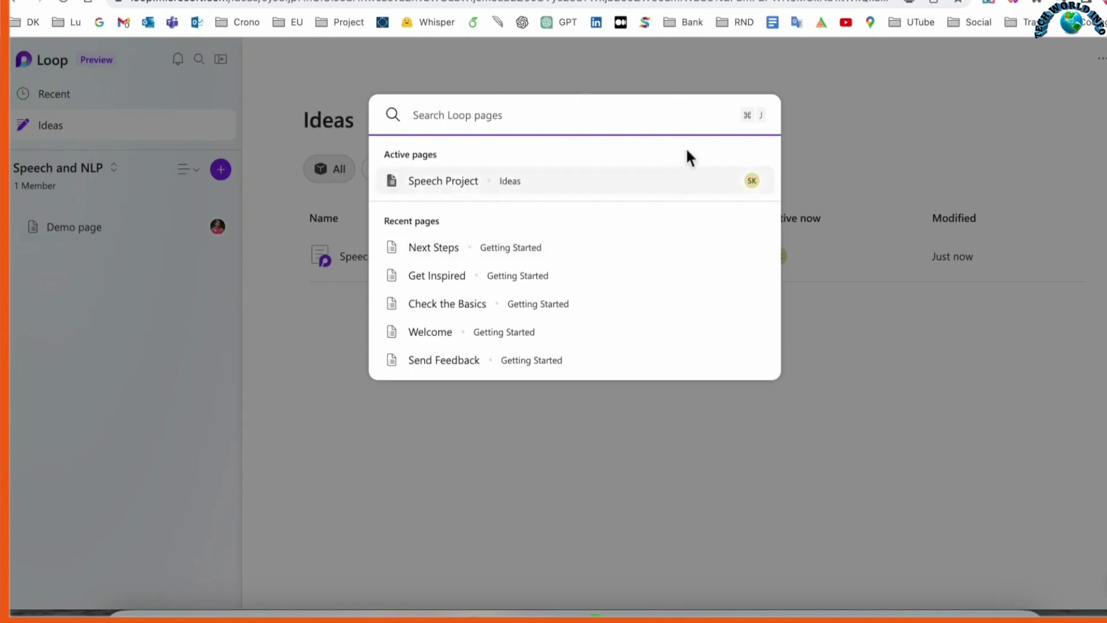
type("speech")
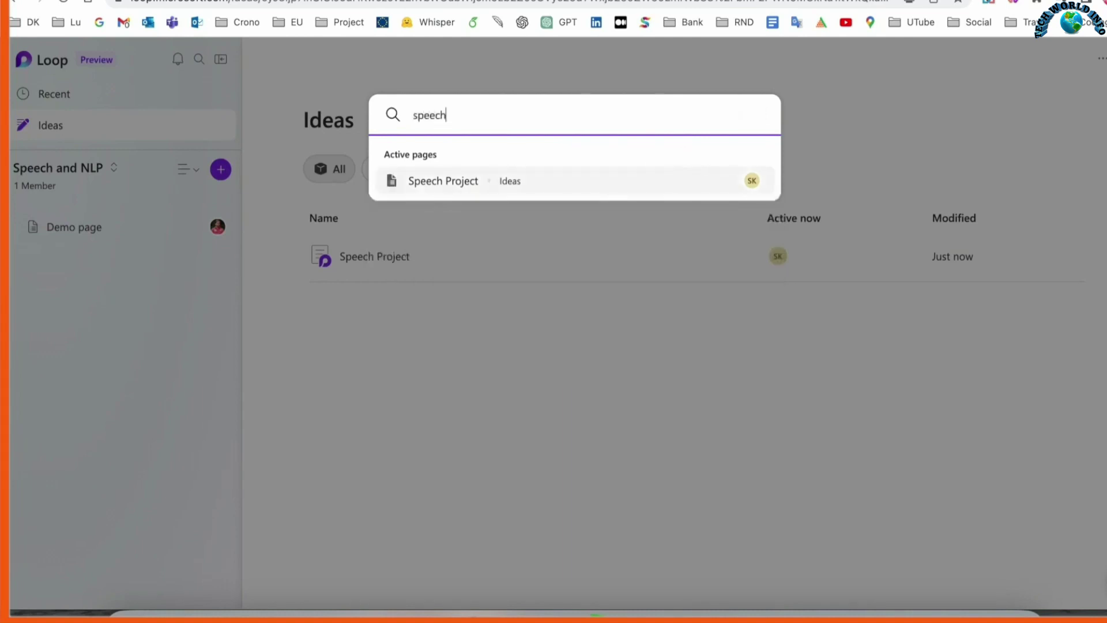
left_click(292, 185)
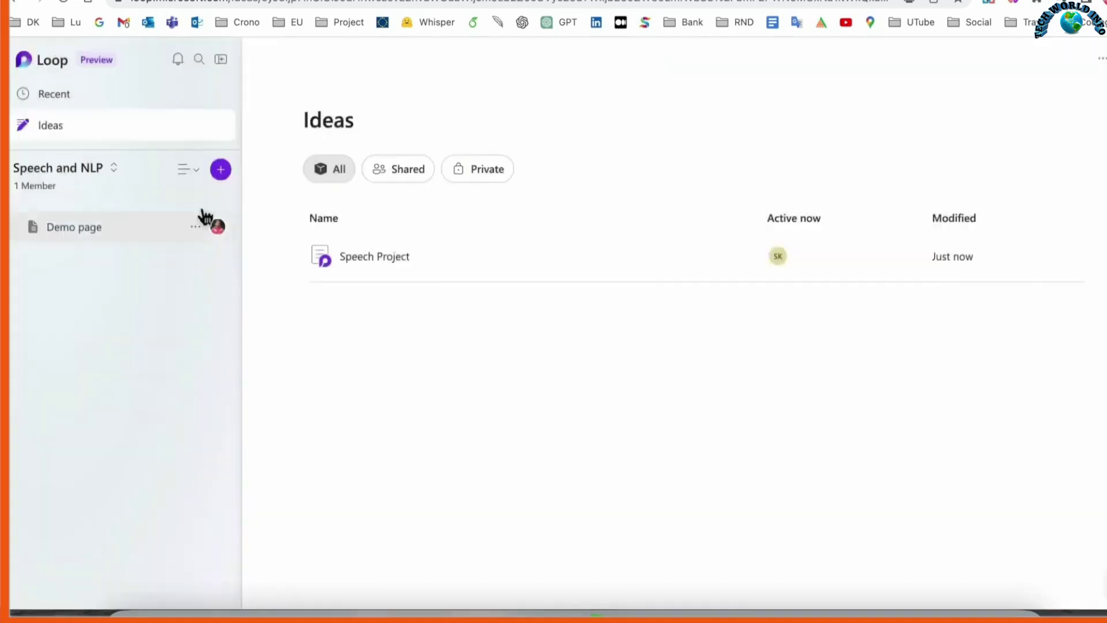
Collapse and restore the sidebar, and view the list of recent pages
left_click(220, 59)
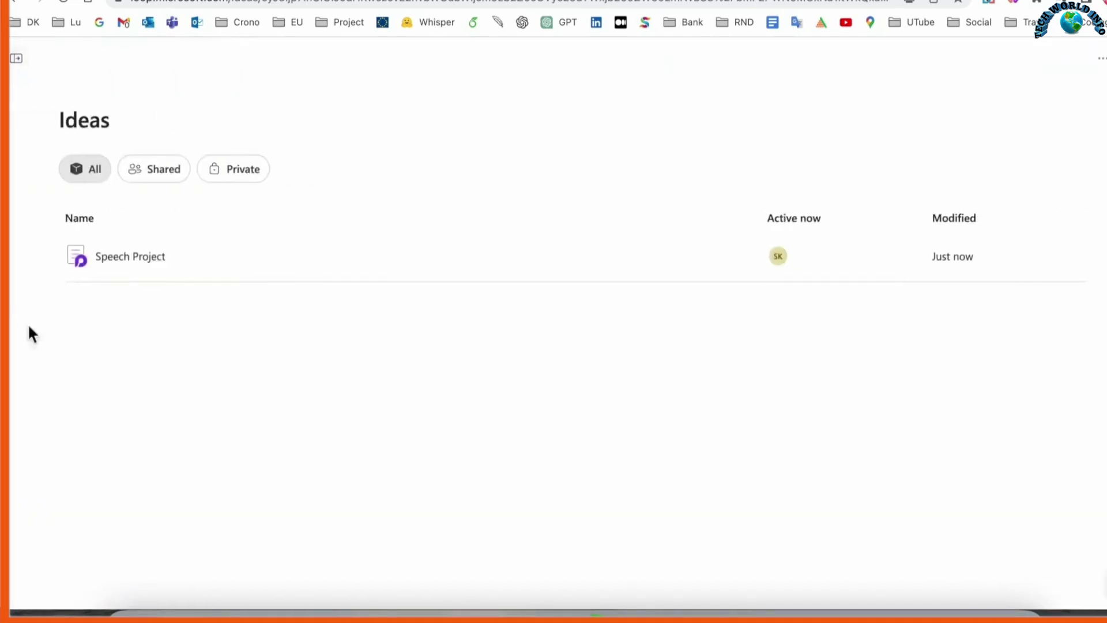
left_click(16, 58)
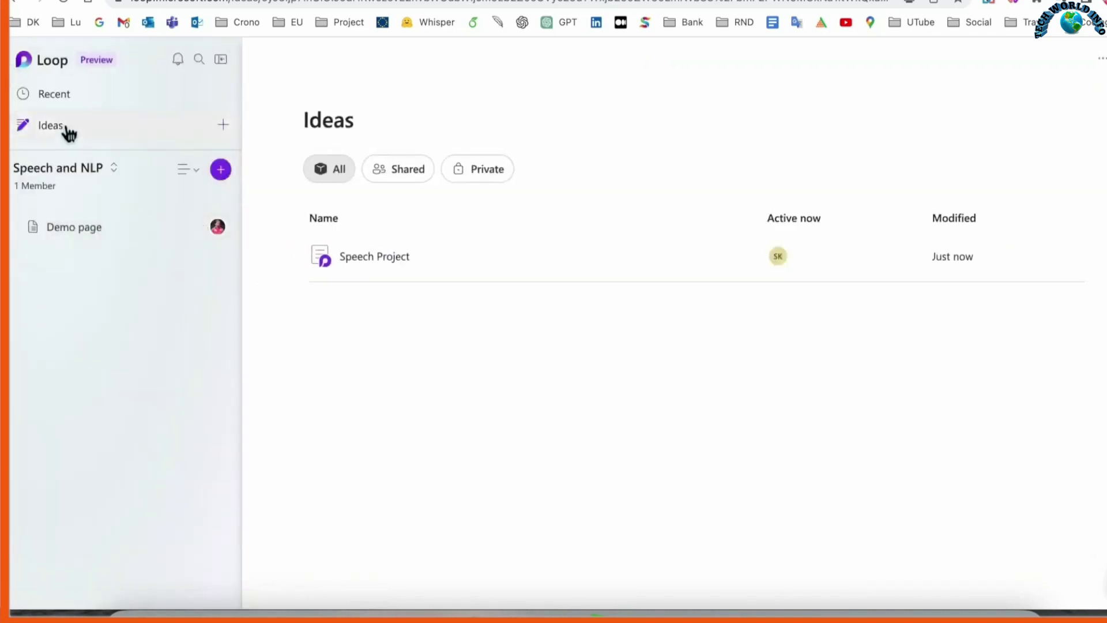
left_click(54, 97)
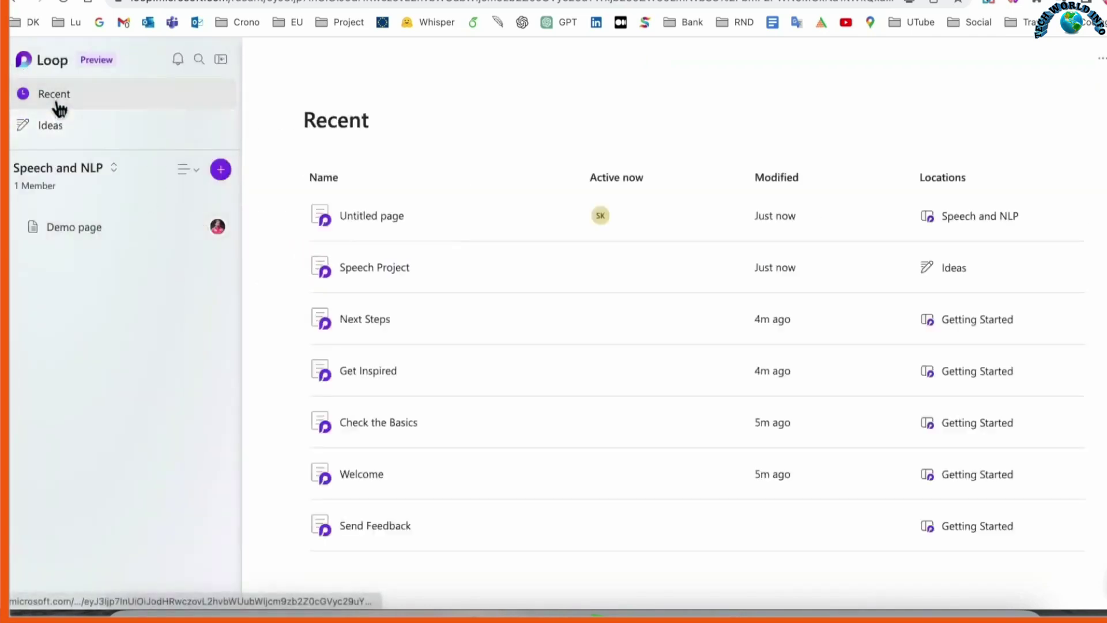
Rename the Getting Started workspace to "Demo page" from the workspace overview
left_click(32, 68)
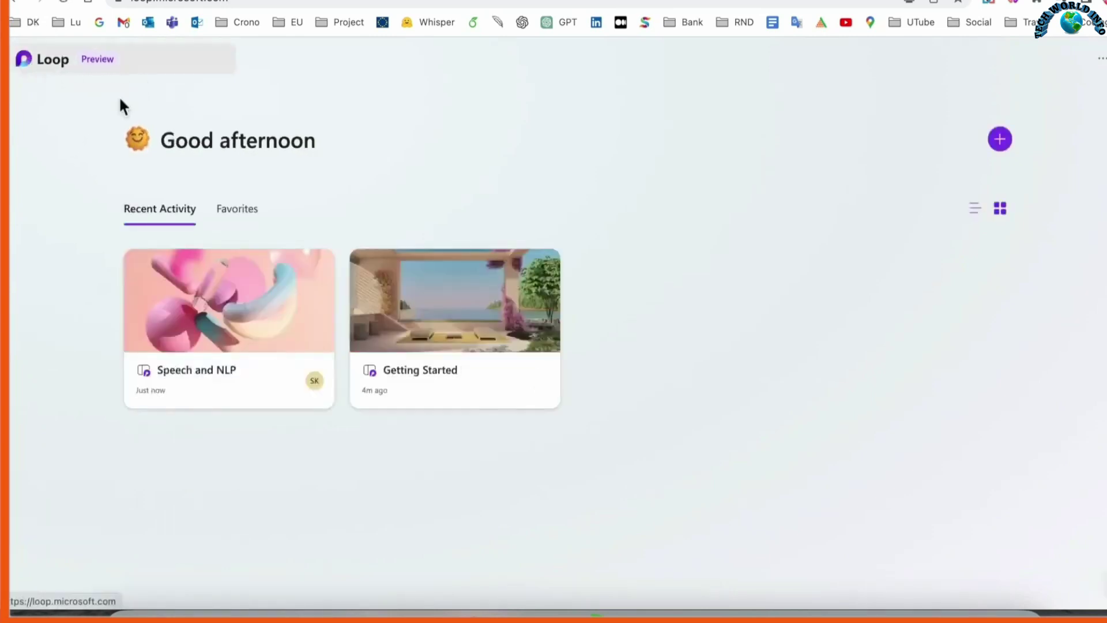
mouse_move(408, 302)
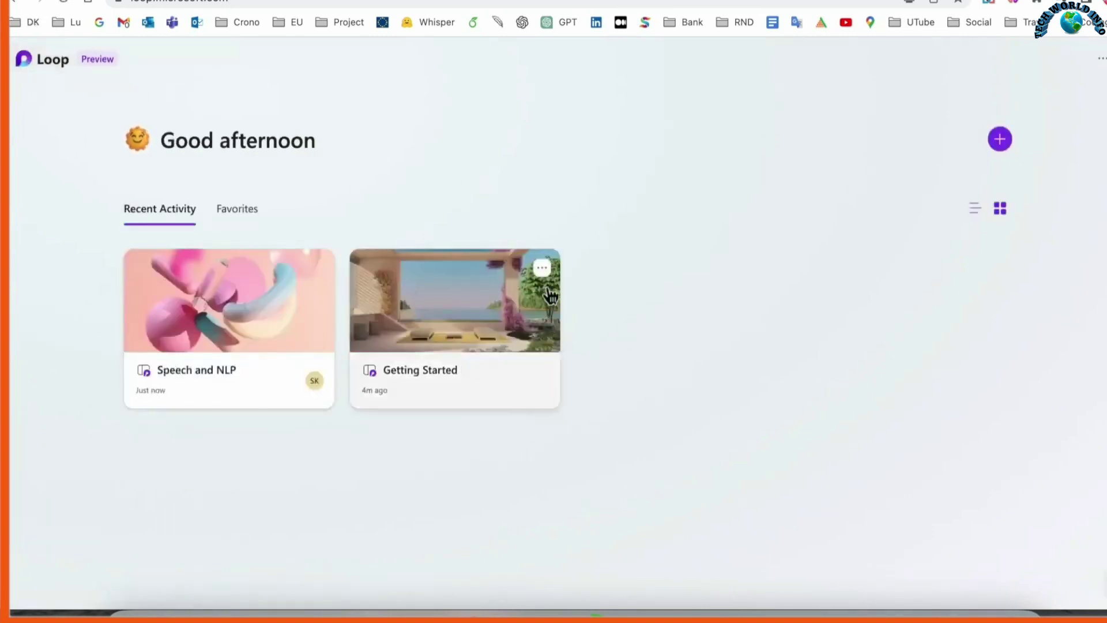
left_click(542, 268)
left_click(601, 355)
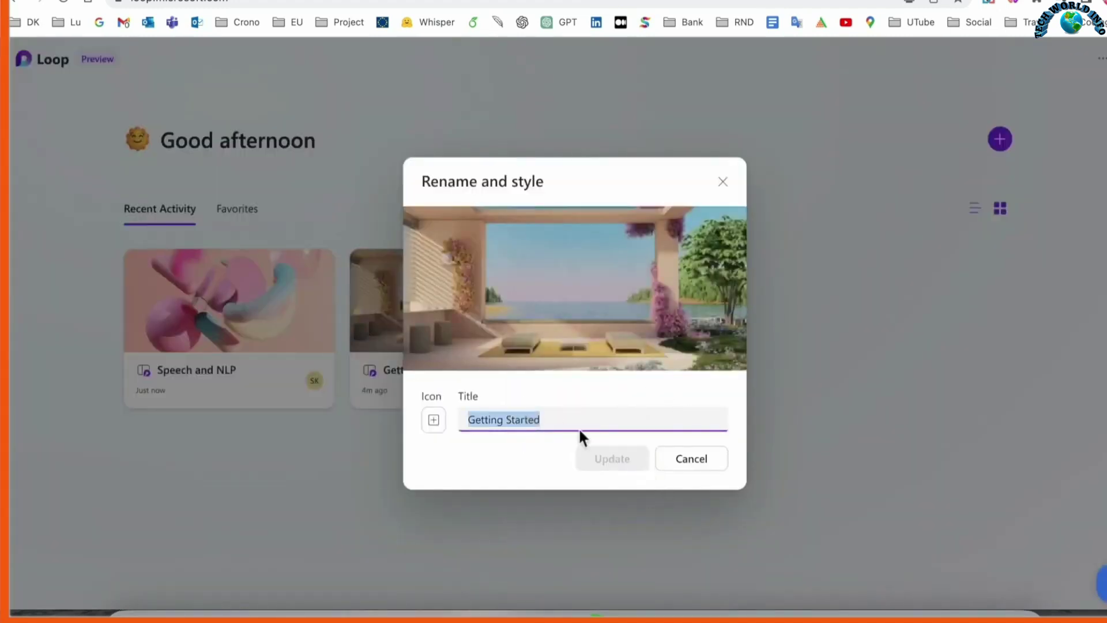
type("Demo page")
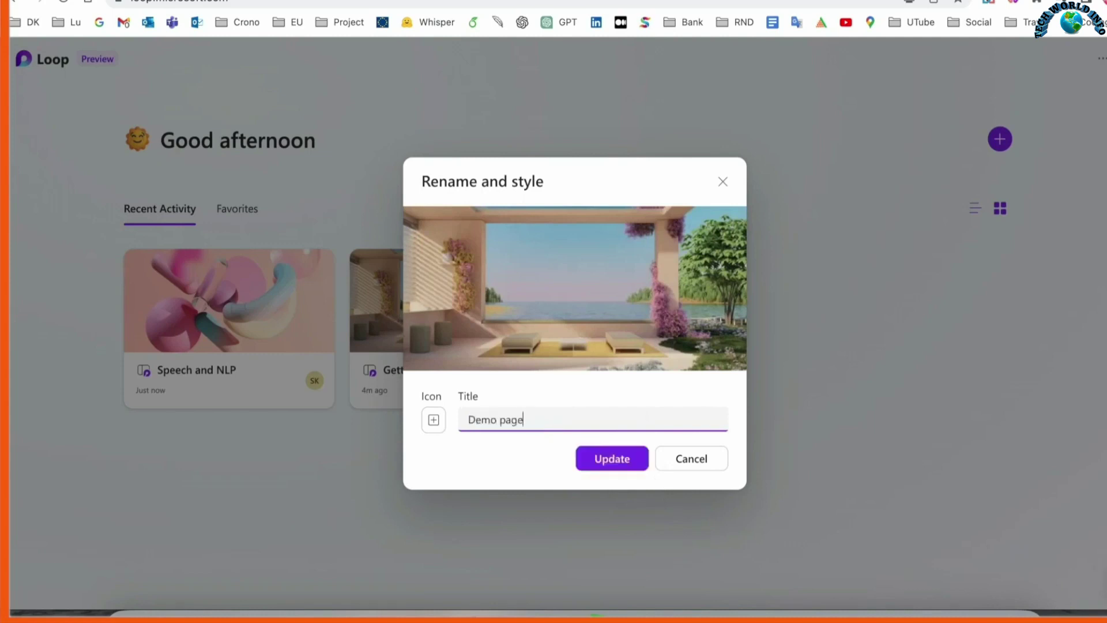
key("Return")
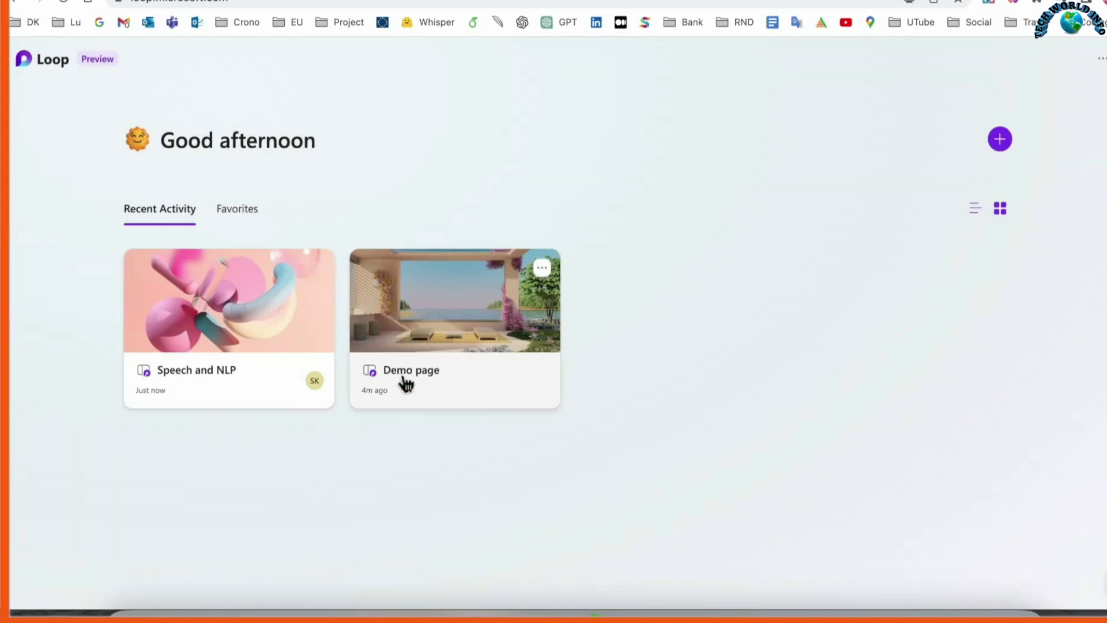
View the favorites and return to the recent activity on the workspace overview
left_click(237, 209)
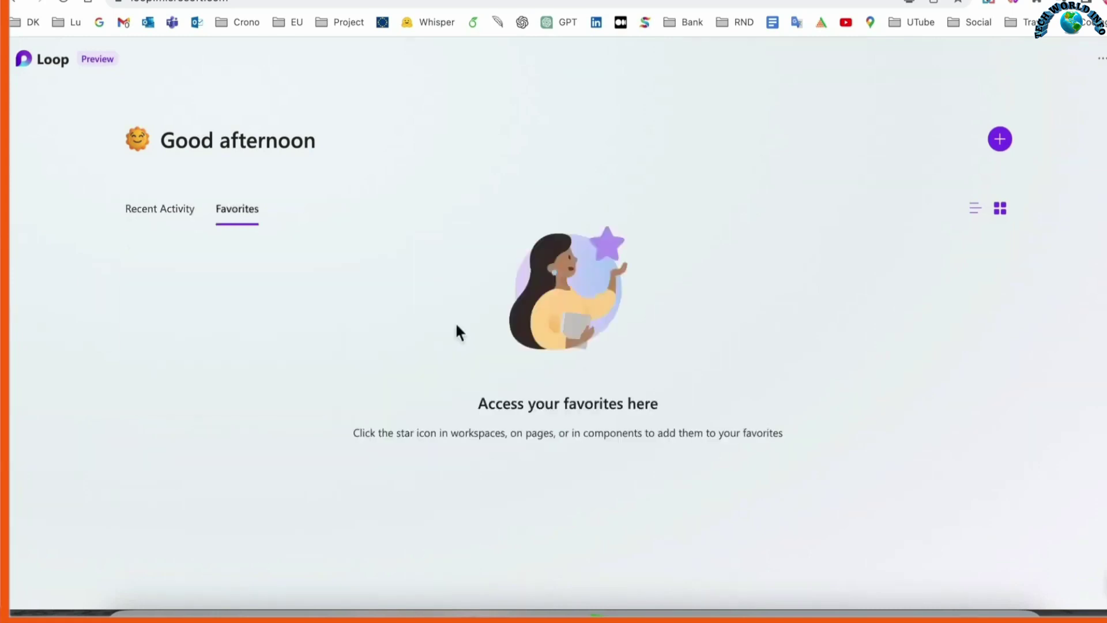
left_click(165, 212)
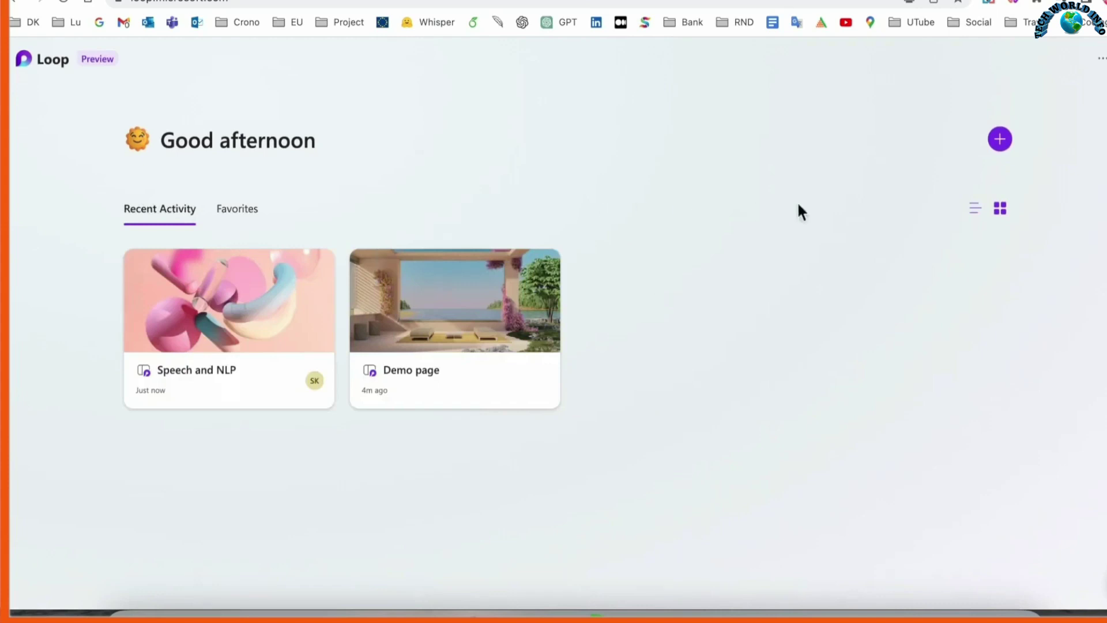
left_click_drag(161, 140, 317, 145)
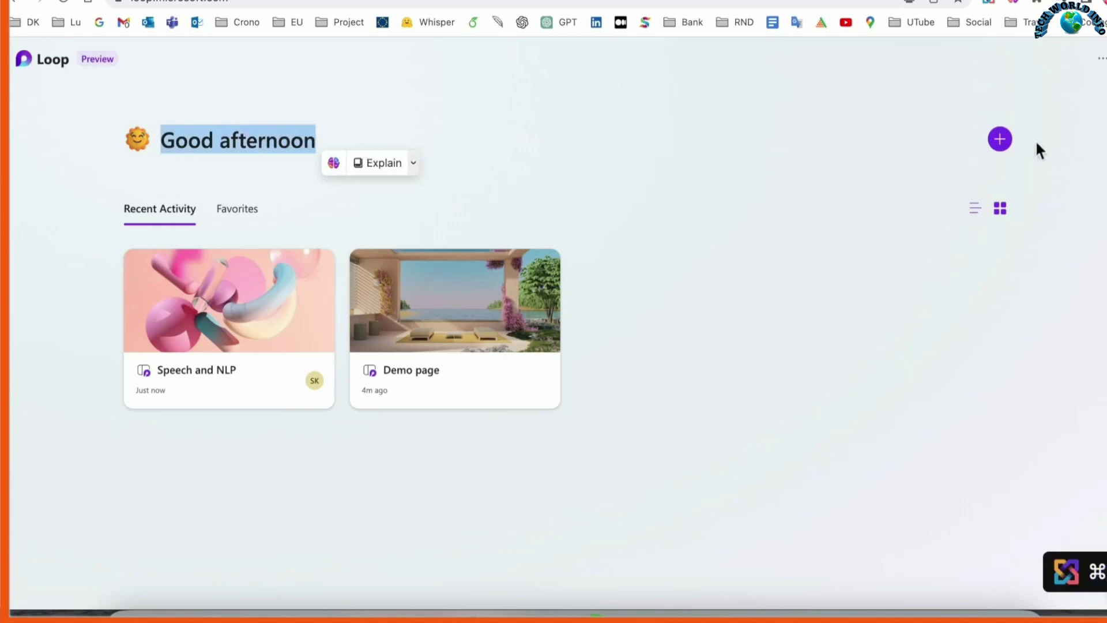
Try the Light and Dark themes in the settings, and return to the System theme
left_click(1101, 58)
left_click(966, 88)
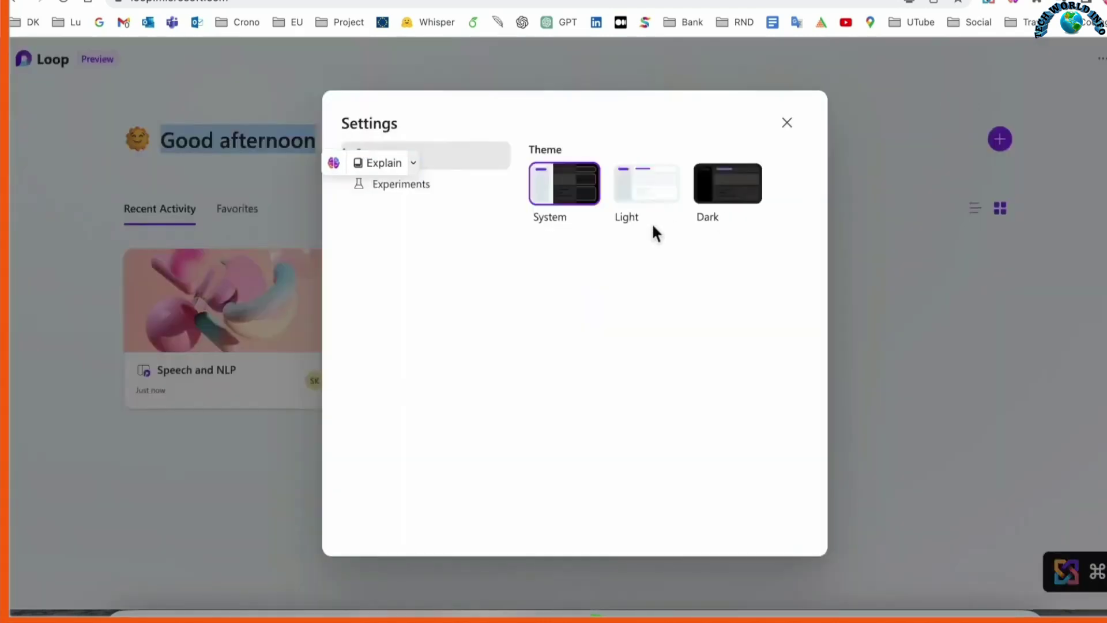
left_click(649, 200)
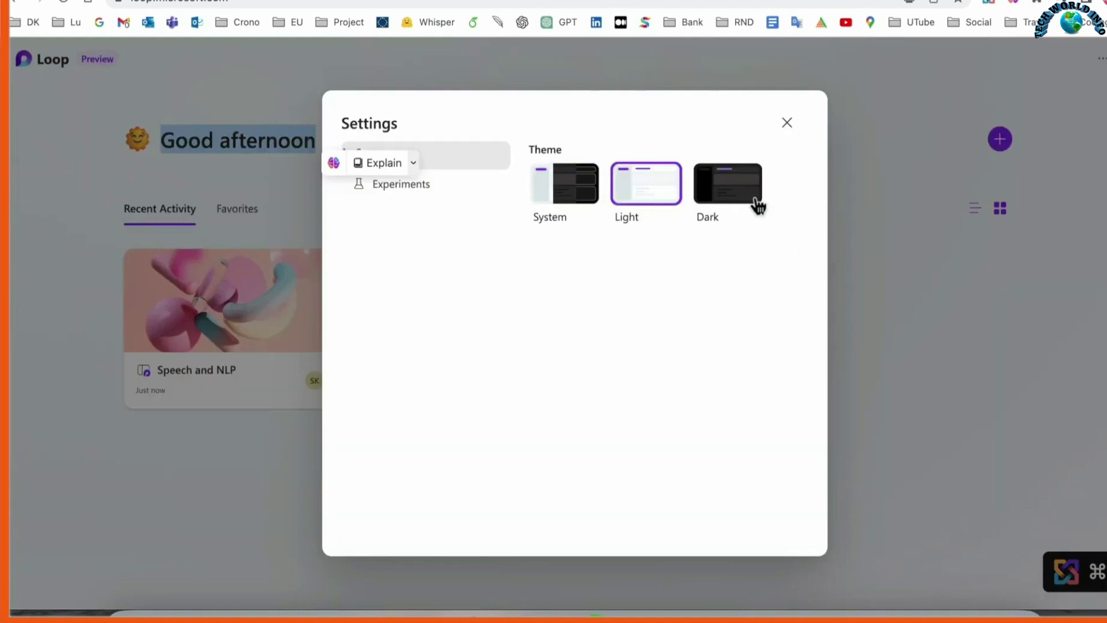
left_click(758, 203)
left_click(660, 196)
left_click(563, 200)
left_click(787, 122)
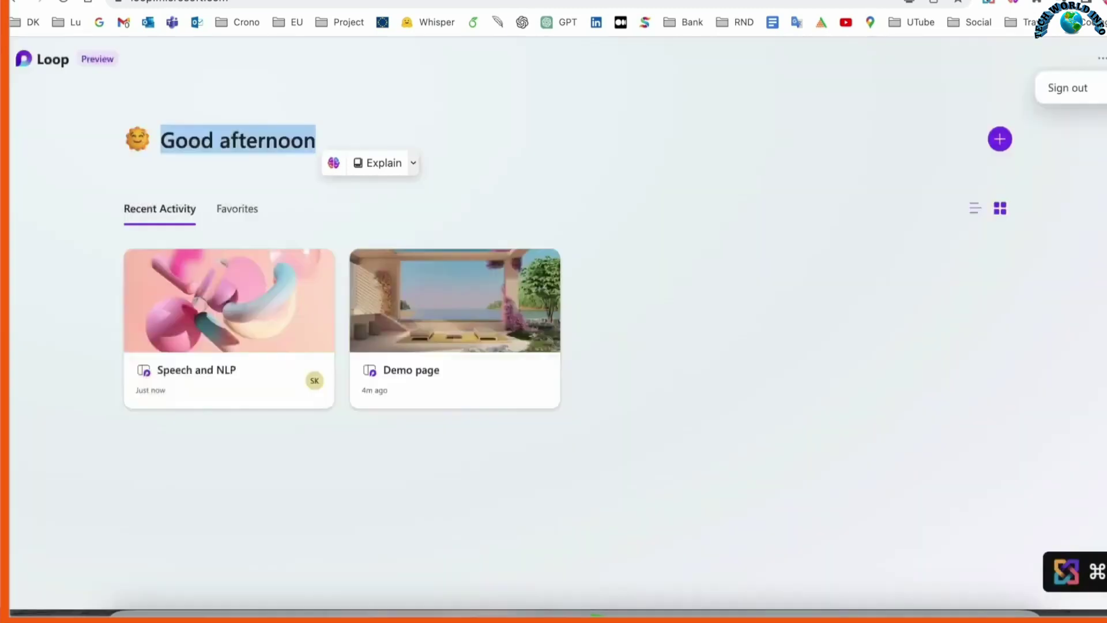
left_click(921, 299)
left_click(1101, 58)
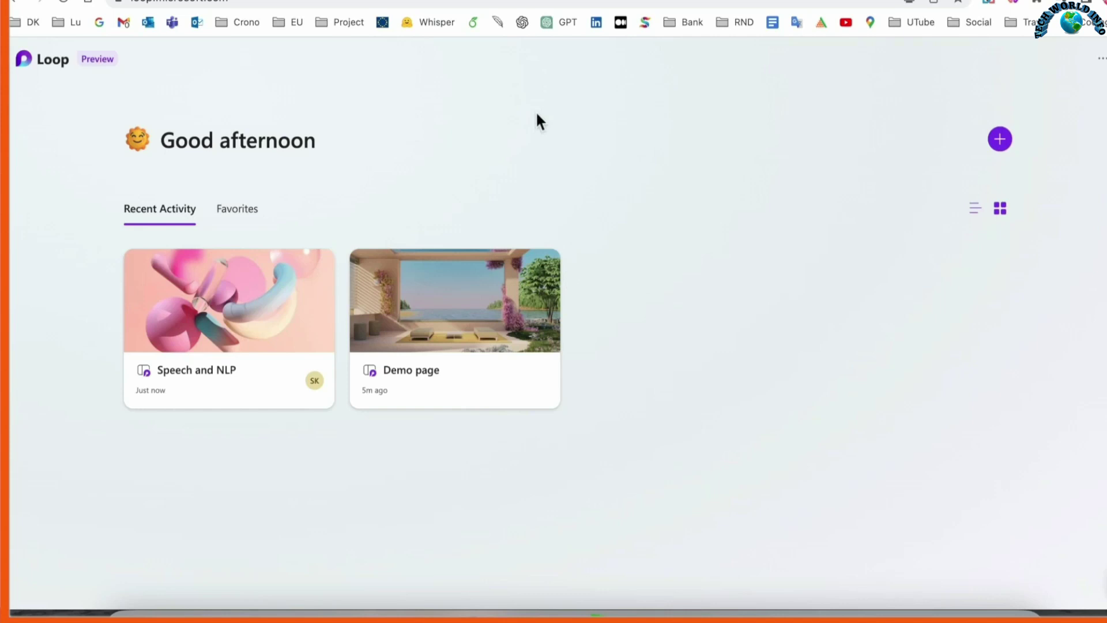
Switch to the website builder and replace the green section's "HEADING TEXT" with "ABOUT US"
left_click(252, 12)
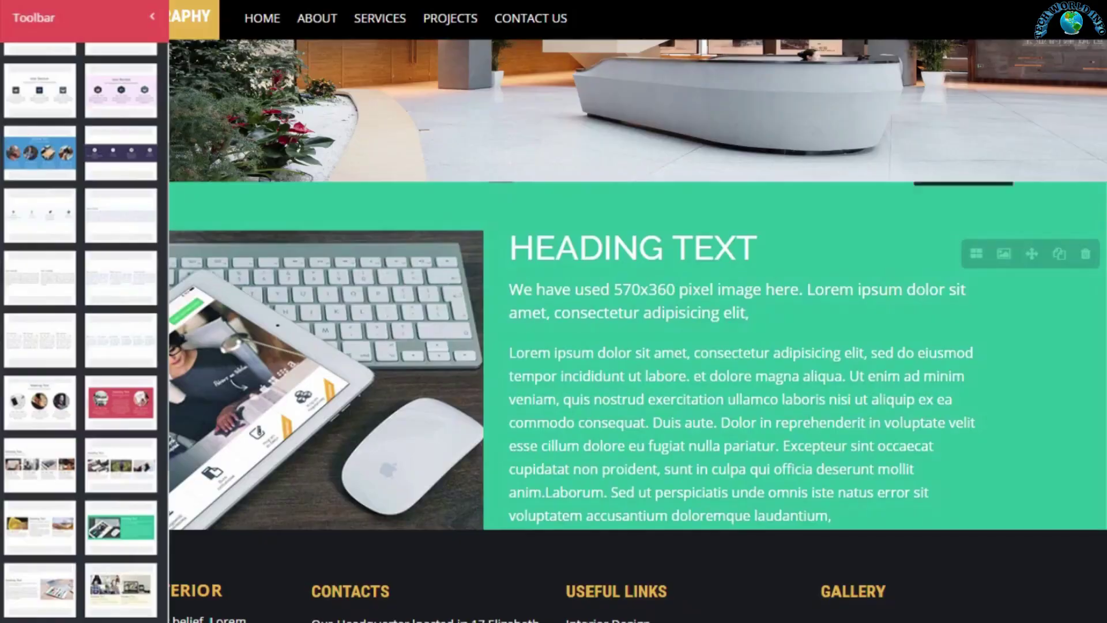
triple_click(712, 249)
type("ABOUT US")
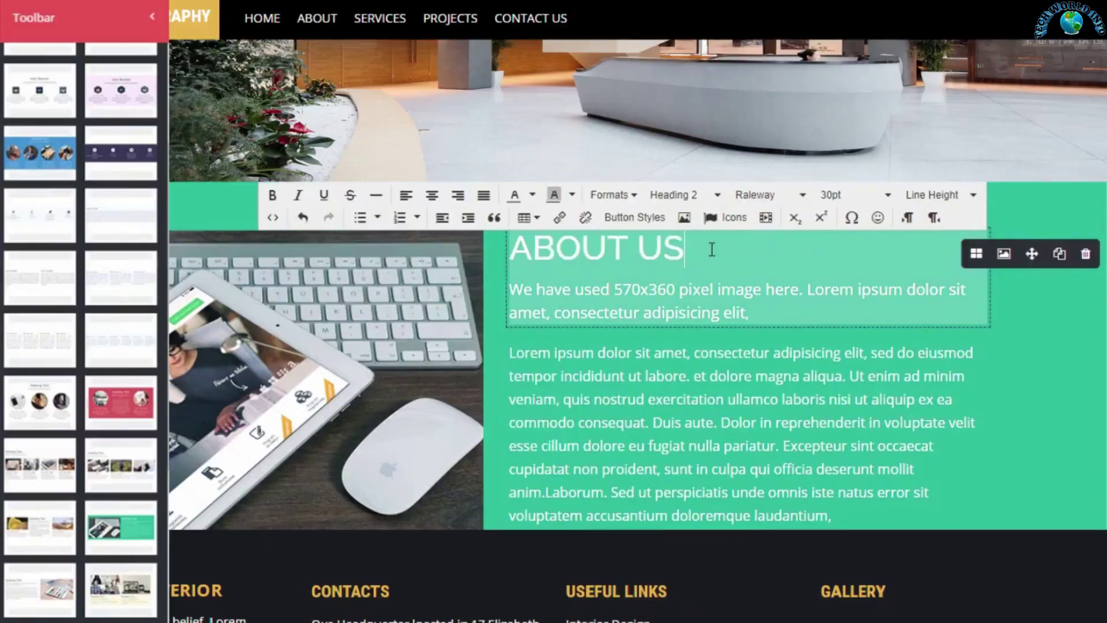